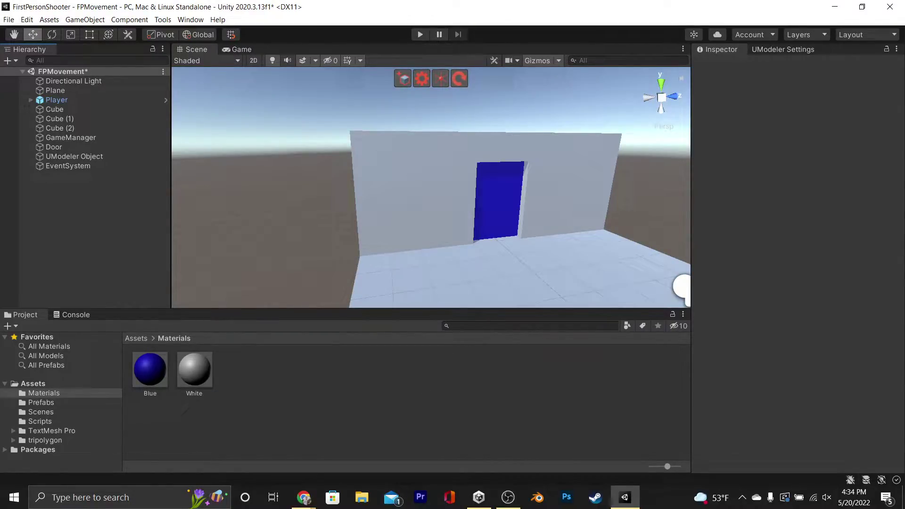
Step: Switch to the textures.com library in the browser and browse the 3D Scans category
{"action": "key", "text": "alt+Tab"}
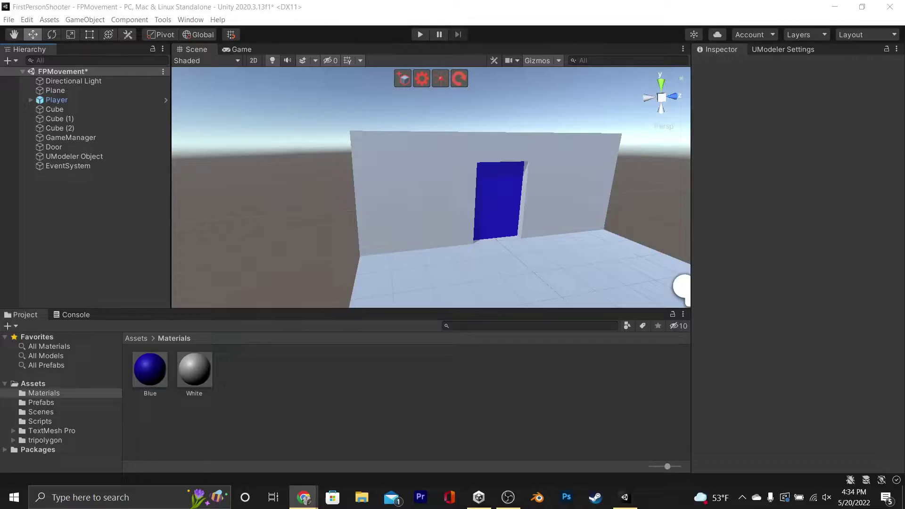
{"action": "key", "text": "alt+Tab"}
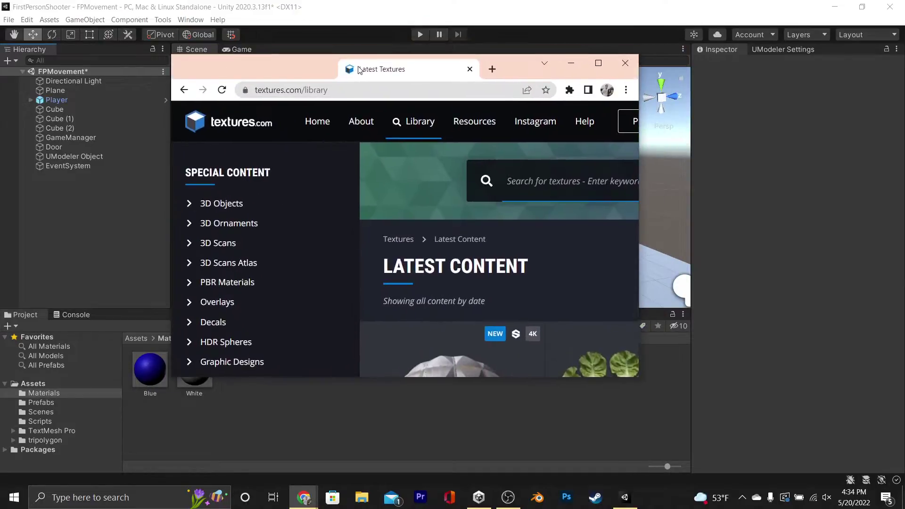
{"action": "left_click", "coordinate": [603, 62]}
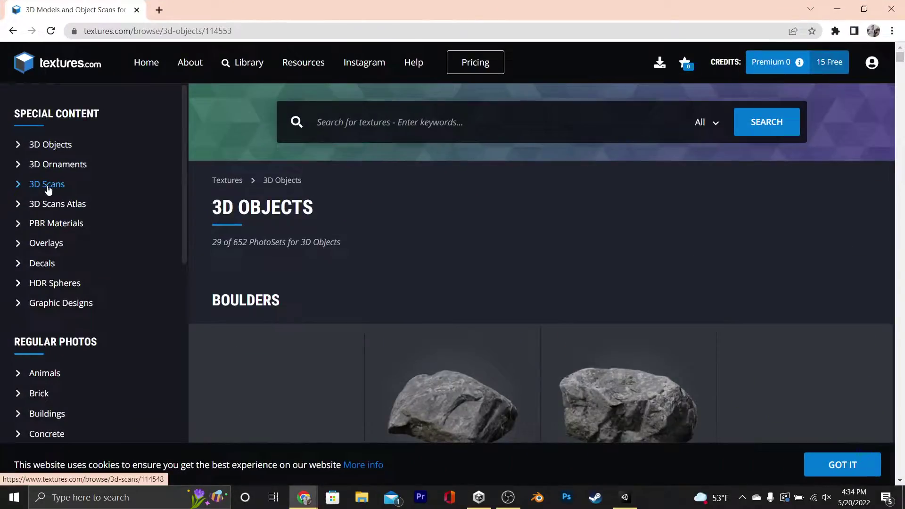
{"action": "left_click", "coordinate": [48, 187]}
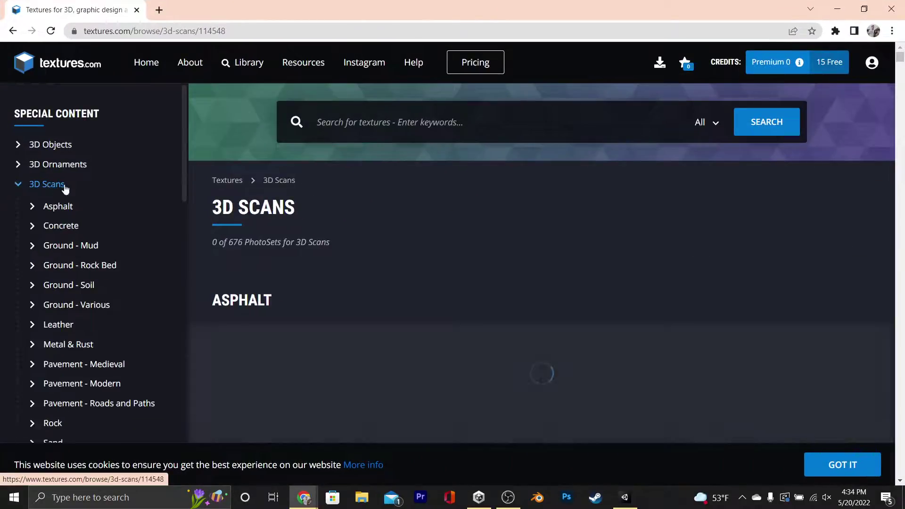
{"action": "scroll", "coordinate": [324, 255], "scroll_direction": "down", "scroll_amount": 3}
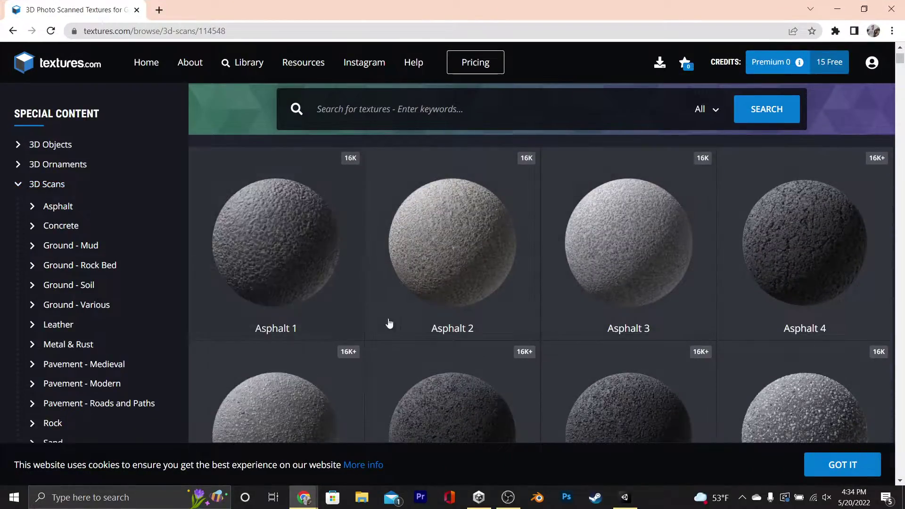
{"action": "scroll", "coordinate": [418, 266], "scroll_direction": "down", "scroll_amount": 8}
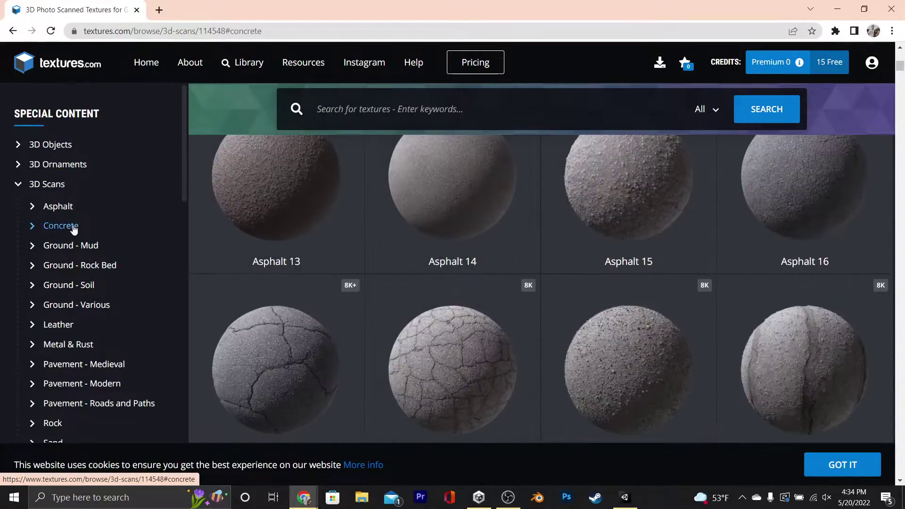
Step: Go to the Concrete scans and open the Soviet concrete fence texture
{"action": "left_click", "coordinate": [61, 225]}
{"action": "scroll", "coordinate": [372, 269], "scroll_direction": "down", "scroll_amount": 10}
{"action": "scroll", "coordinate": [349, 269], "scroll_direction": "down", "scroll_amount": 4}
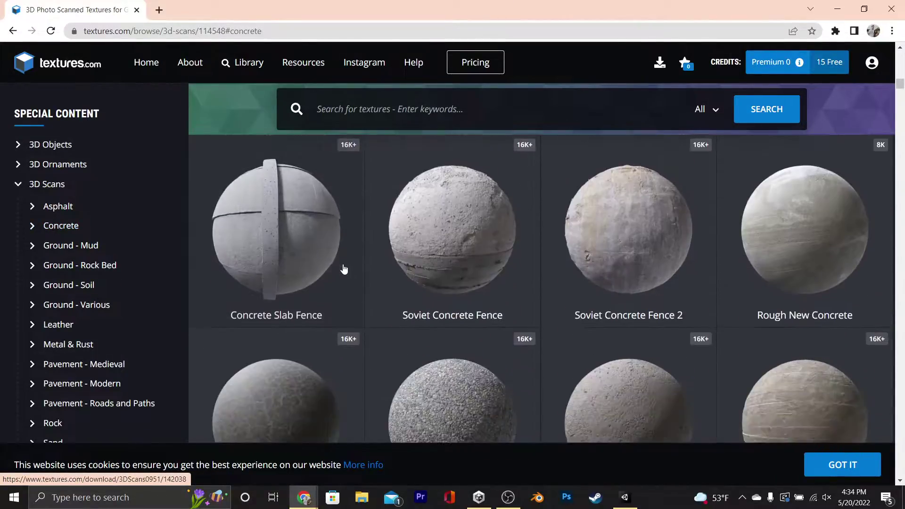
{"action": "left_click", "coordinate": [464, 257]}
Step: Download the 1024x512 Albedo, Normal and Ambient Occlusion maps of the Soviet concrete fence
{"action": "scroll", "coordinate": [437, 246], "scroll_direction": "down", "scroll_amount": 5}
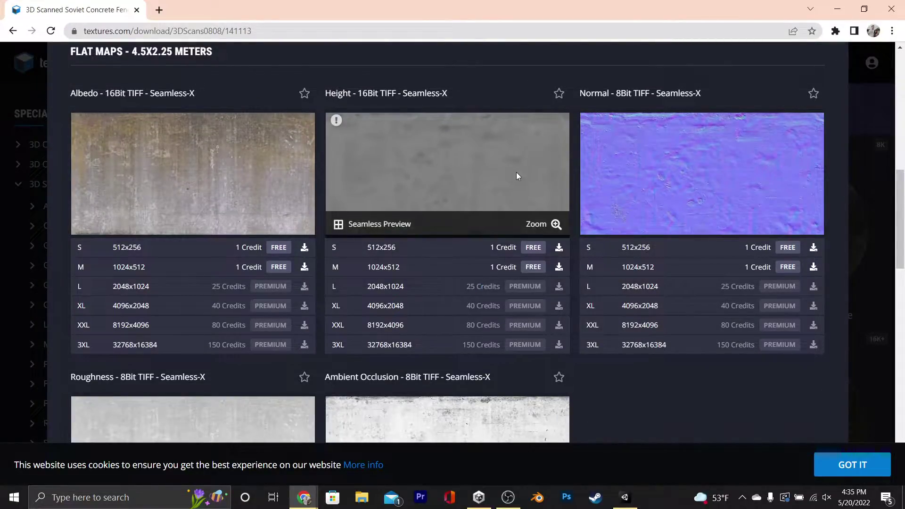
{"action": "scroll", "coordinate": [560, 170], "scroll_direction": "down", "scroll_amount": 3}
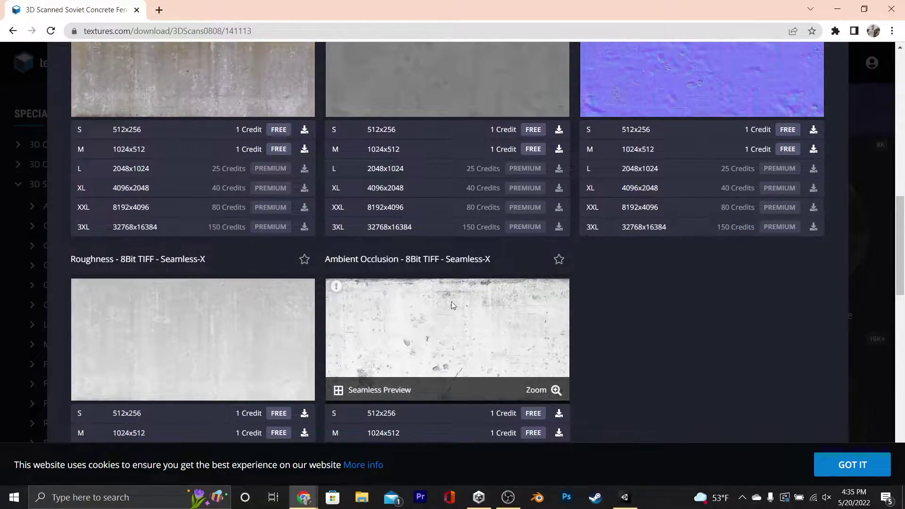
{"action": "scroll", "coordinate": [473, 282], "scroll_direction": "up", "scroll_amount": 3}
{"action": "scroll", "coordinate": [473, 283], "scroll_direction": "down", "scroll_amount": 3}
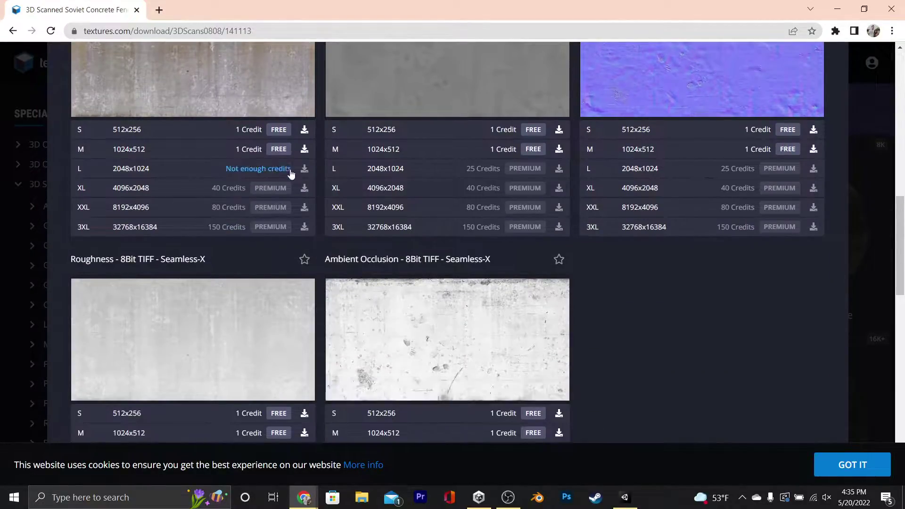
{"action": "left_click", "coordinate": [304, 149]}
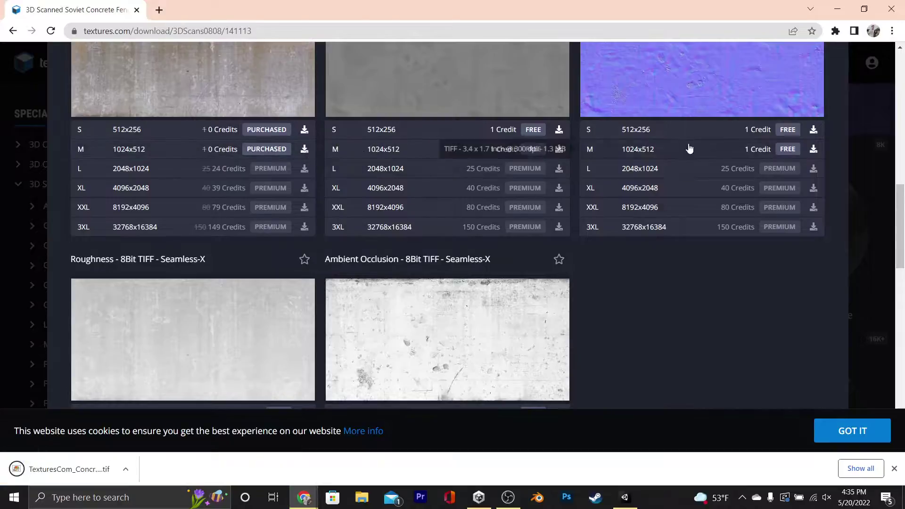
{"action": "left_click", "coordinate": [813, 149]}
{"action": "scroll", "coordinate": [561, 319], "scroll_direction": "down", "scroll_amount": 3}
{"action": "left_click", "coordinate": [560, 315]}
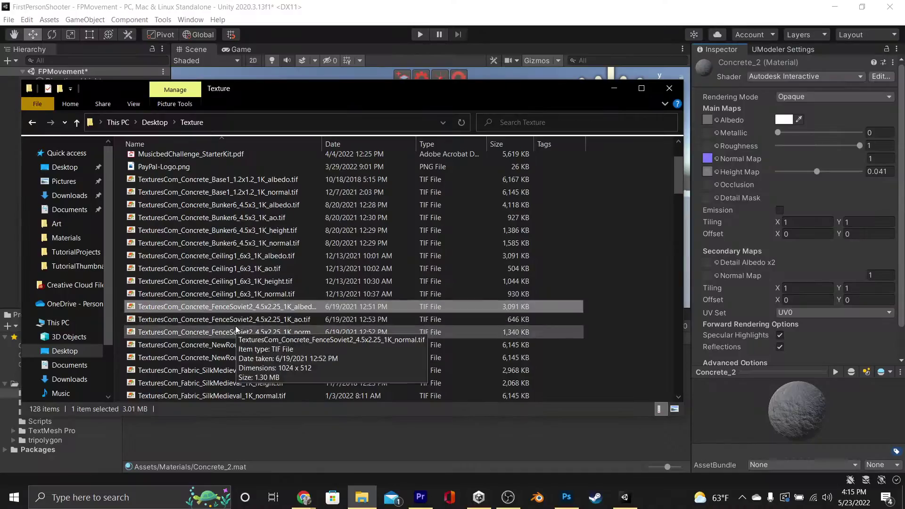
Step: Import the FenceSoviet2 albedo, ambient occlusion and normal textures from the Texture folder into Unity's Materials folder
{"action": "left_click", "coordinate": [222, 319], "text": "shift"}
{"action": "left_click_drag", "start_coordinate": [222, 306], "coordinate": [303, 438]}
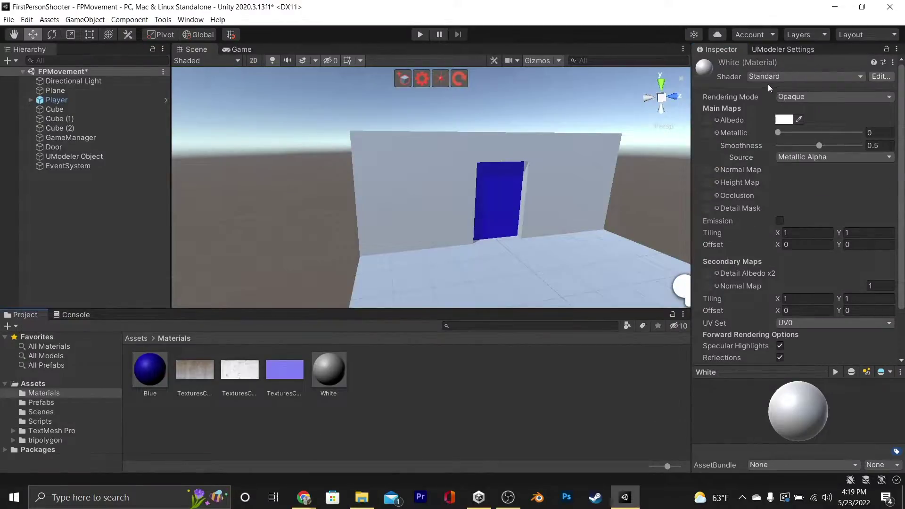
Step: Try the Autodesk Interactive shader on the White material
{"action": "left_click", "coordinate": [768, 76]}
{"action": "left_click", "coordinate": [779, 228]}
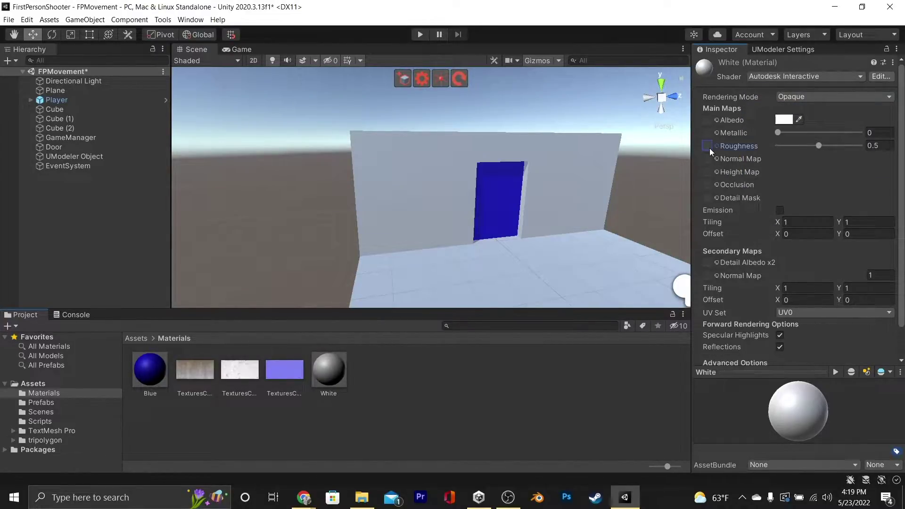
{"action": "left_click", "coordinate": [802, 76]}
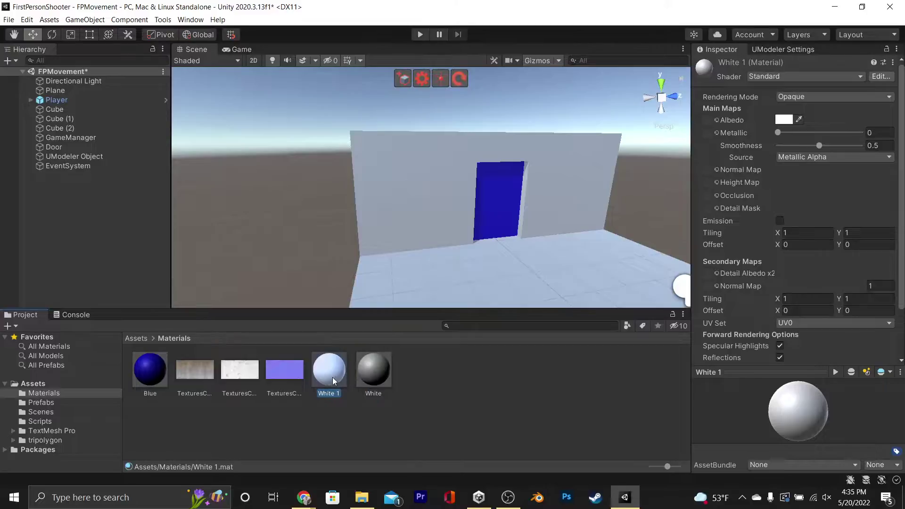
Step: Rename the new White 1 material as Concrete
{"action": "right_click", "coordinate": [333, 377]}
{"action": "left_click", "coordinate": [414, 156]}
{"action": "type", "text": "S"}
{"action": "key", "text": "Return"}
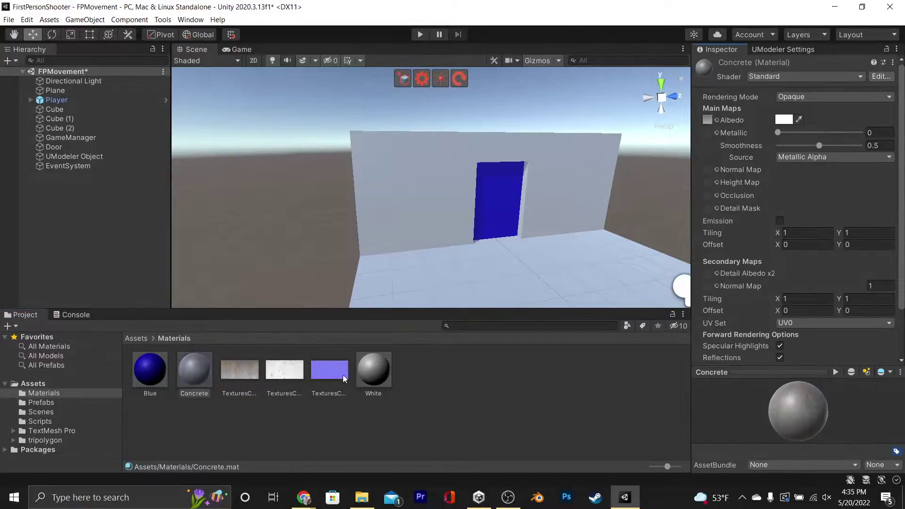
Step: Assign the occlusion and normal textures to the Concrete material's matching maps, and mark the normal texture as a normal map
{"action": "left_click_drag", "start_coordinate": [712, 194], "coordinate": [707, 195]}
{"action": "left_click_drag", "start_coordinate": [330, 370], "coordinate": [707, 169]}
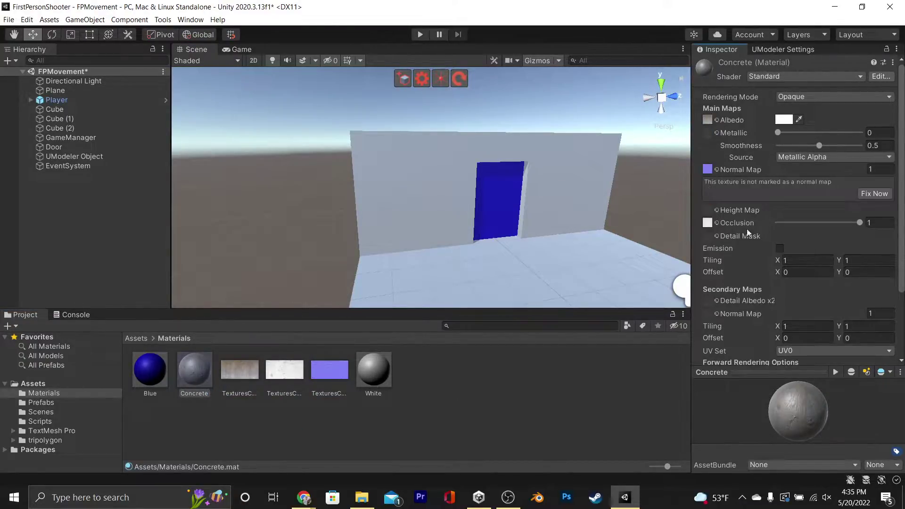
{"action": "left_click", "coordinate": [874, 193]}
Step: Set the Concrete material's smoothness to 0 and apply the material to the wall around the door
{"action": "left_click_drag", "start_coordinate": [797, 145], "coordinate": [780, 147]}
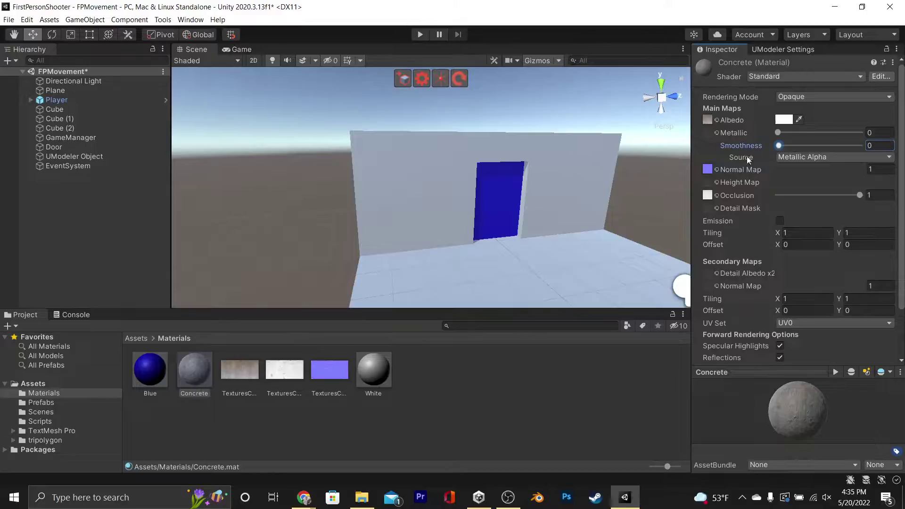
{"action": "left_click_drag", "start_coordinate": [201, 375], "coordinate": [378, 196]}
Step: Set the Concrete material's main tiling to 0.25 in X and 0.25 in Y
{"action": "left_click", "coordinate": [804, 235]}
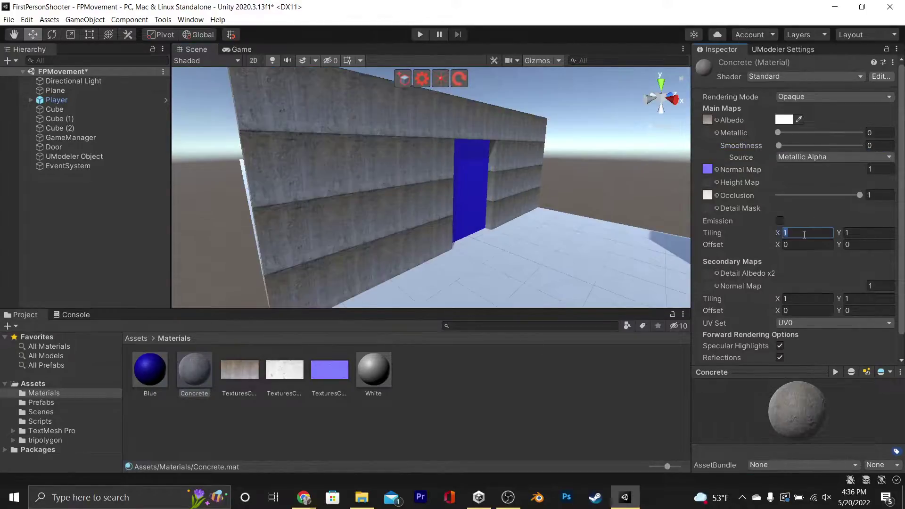
{"action": "type", "text": ".25"}
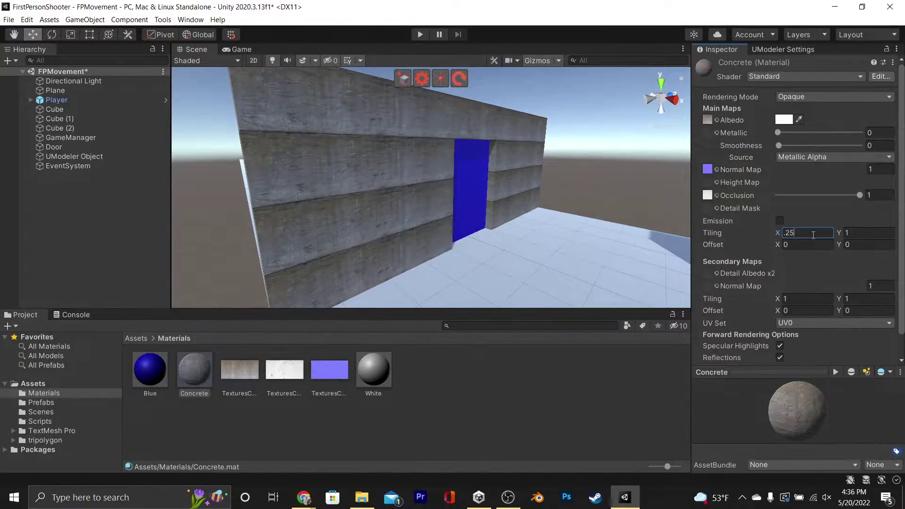
{"action": "key", "text": "Tab"}
{"action": "type", "text": ".25"}
Step: Inspect the concrete wall in the scene, walk around it in play mode, and stop the game
{"action": "right_click_drag", "start_coordinate": [679, 233], "coordinate": [618, 218]}
{"action": "key", "text": "s"}
{"action": "key", "text": "w"}
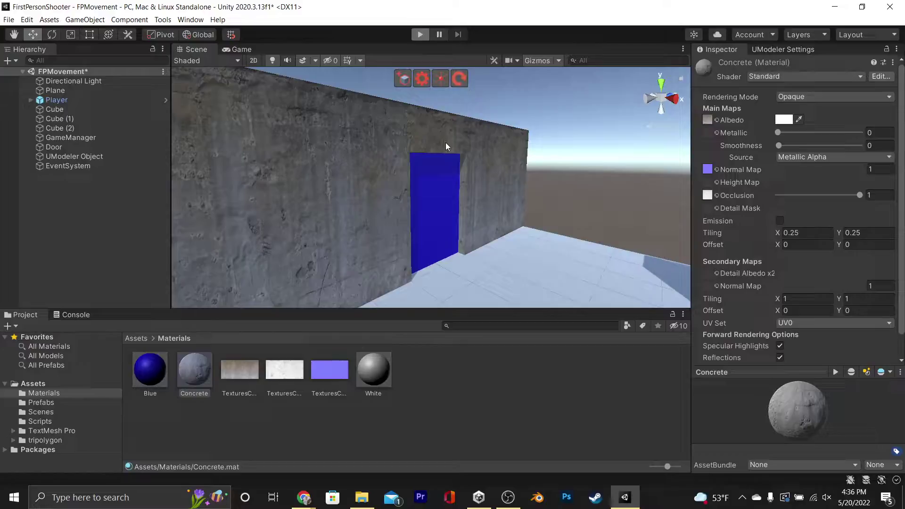
{"action": "key", "text": "ctrl+p"}
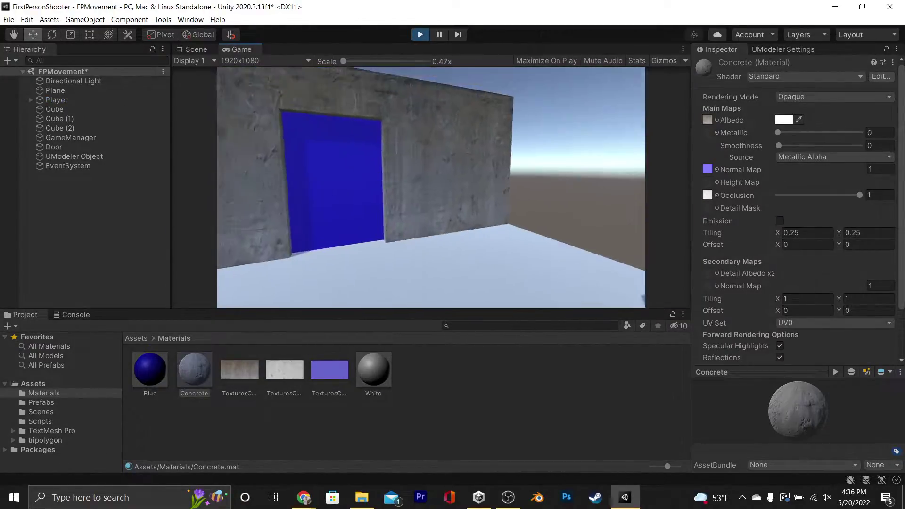
{"action": "key", "text": "w"}
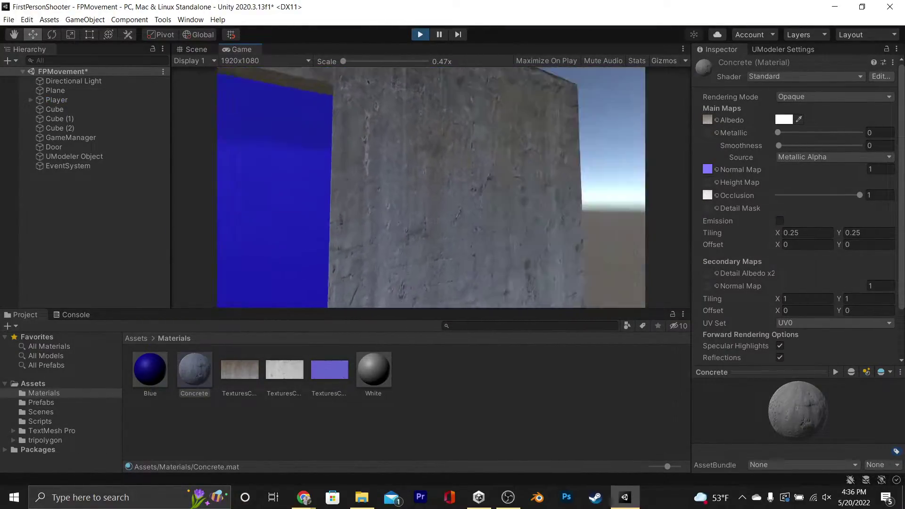
{"action": "key", "text": "s"}
{"action": "key", "text": "d"}
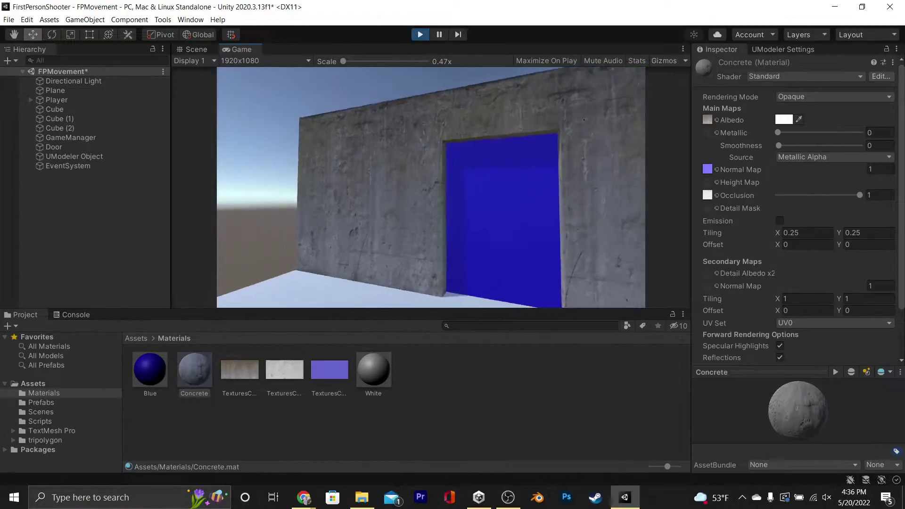
{"action": "key", "text": "Escape"}
{"action": "left_click", "coordinate": [420, 36]}
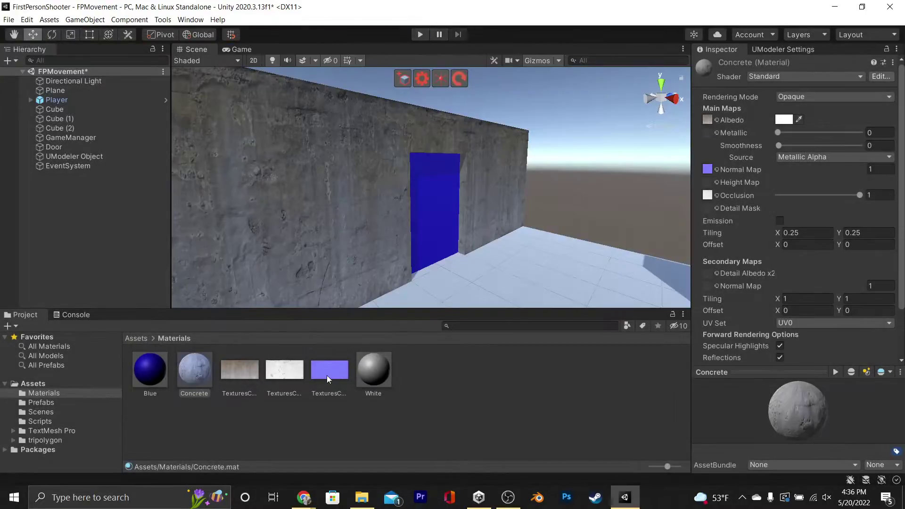
{"action": "left_click", "coordinate": [343, 427]}
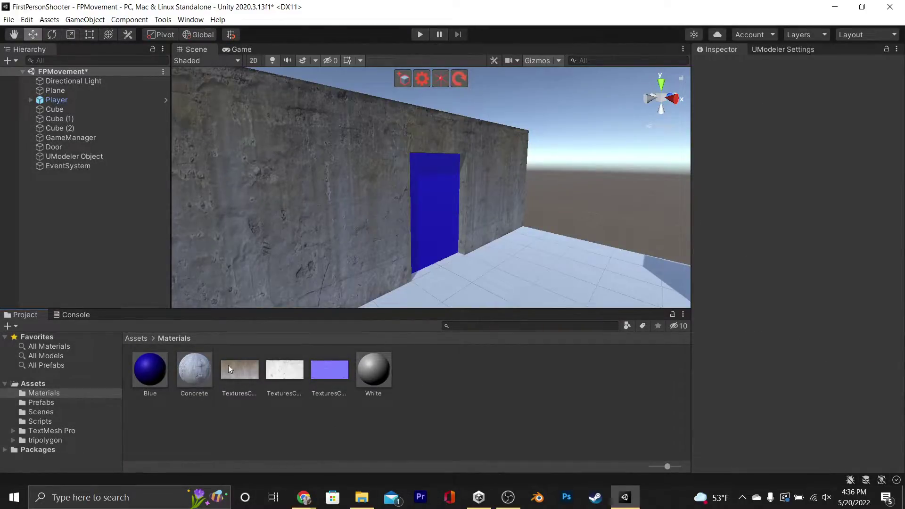
{"action": "left_click", "coordinate": [194, 376]}
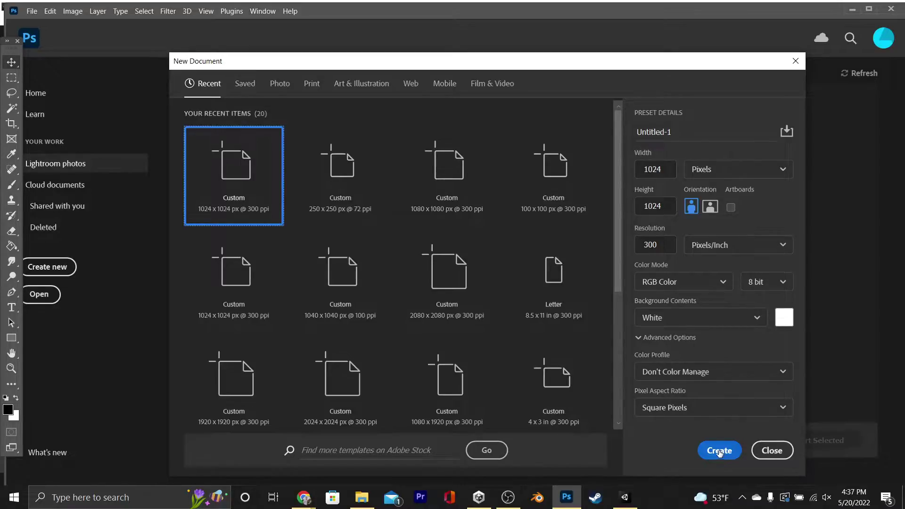
Step: Create a new 1024 x 1024 px white RGB document at 300 pixels/inch in Photoshop
{"action": "left_click", "coordinate": [719, 451]}
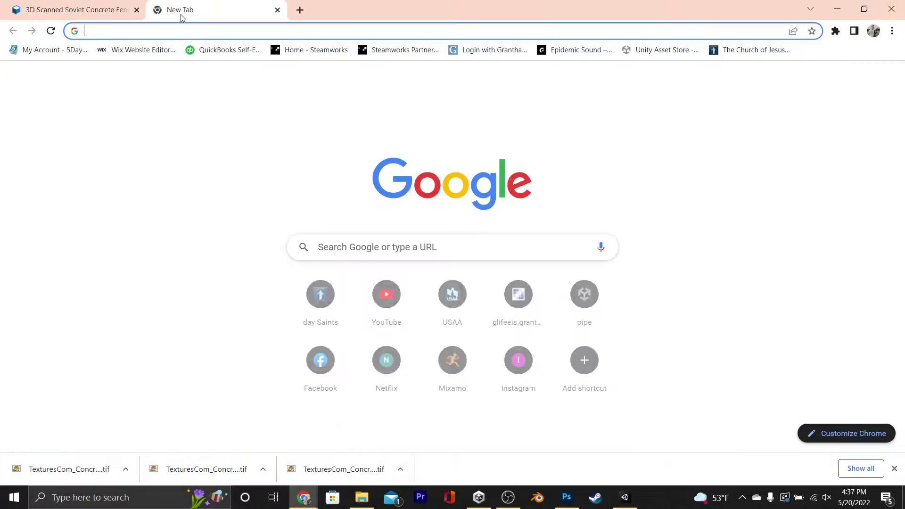
Step: Search Google Images in the browser for "concrete texture" and browse the results
{"action": "type", "text": "concrete texture"}
{"action": "key", "text": "Return"}
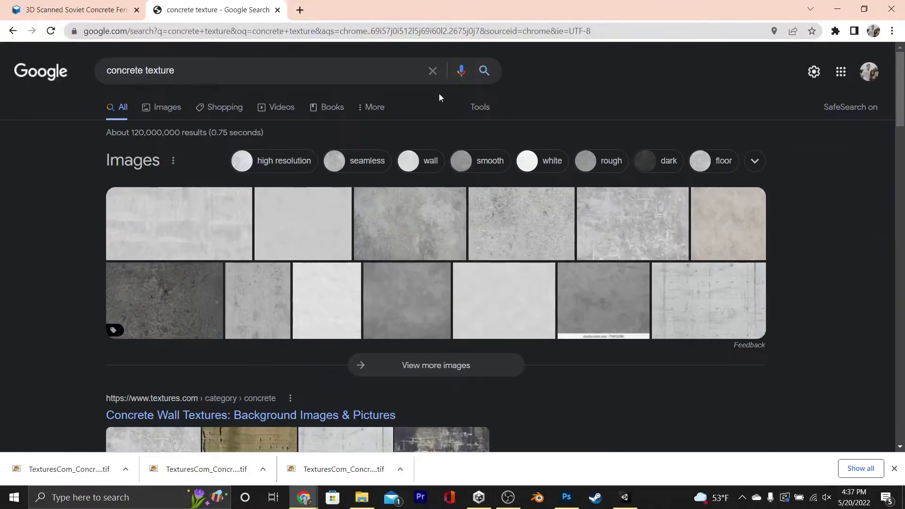
{"action": "left_click", "coordinate": [162, 107]}
{"action": "scroll", "coordinate": [579, 261], "scroll_direction": "down", "scroll_amount": 7}
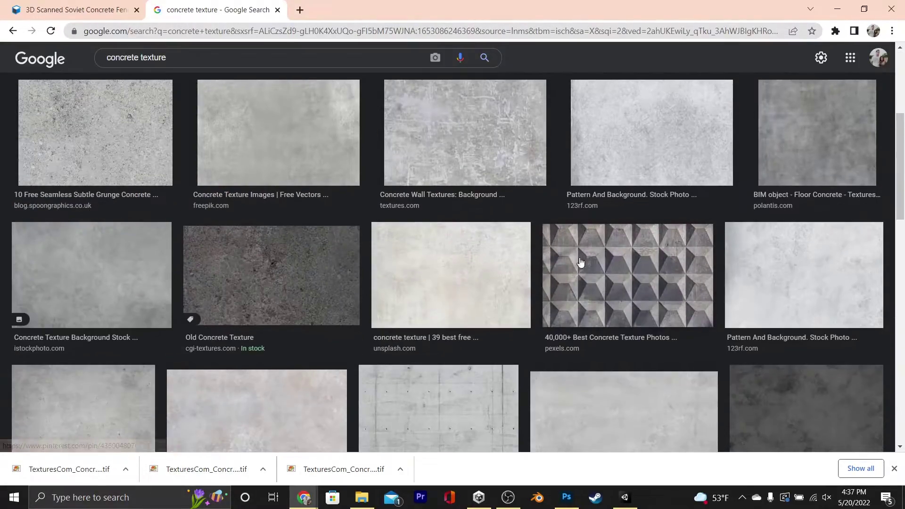
{"action": "scroll", "coordinate": [592, 265], "scroll_direction": "down", "scroll_amount": 2}
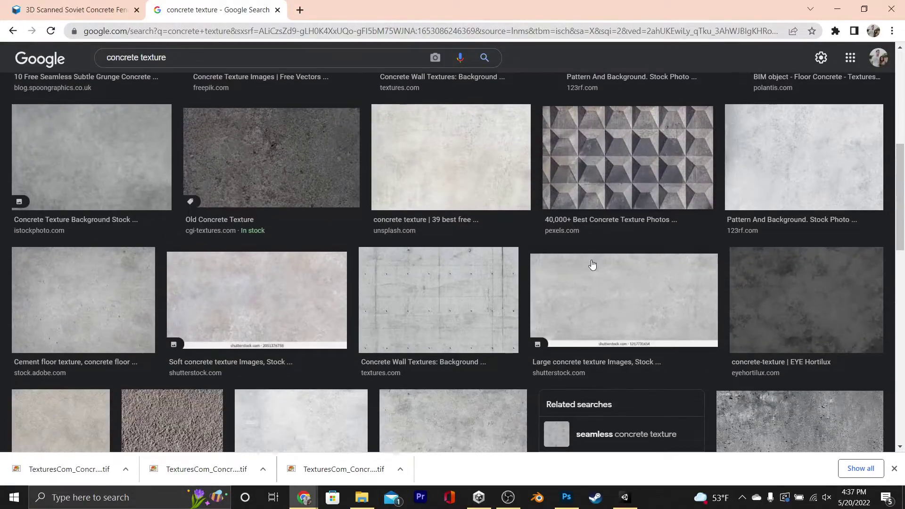
Step: Open the Old Concrete Texture image from cgi-textures.com and copy it
{"action": "left_click", "coordinate": [271, 173]}
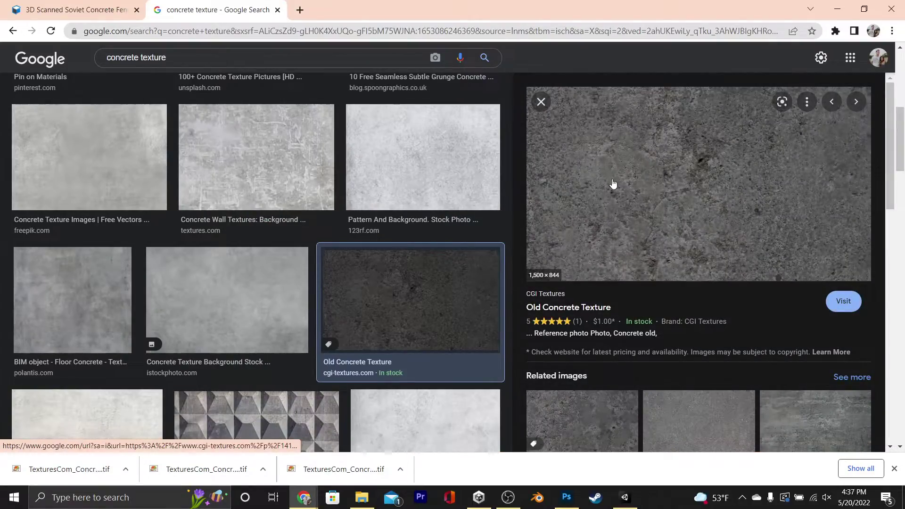
{"action": "right_click", "coordinate": [612, 178]}
{"action": "left_click", "coordinate": [688, 318]}
Step: Switch to Photoshop, paste the concrete image and scale it to 1820 x 1024 px so it covers the canvas
{"action": "left_click", "coordinate": [567, 498]}
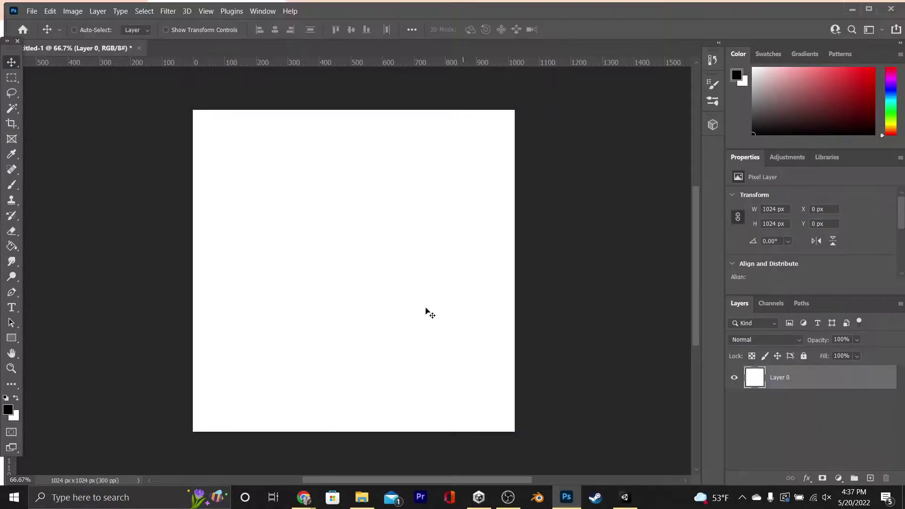
{"action": "key", "text": "ctrl+v"}
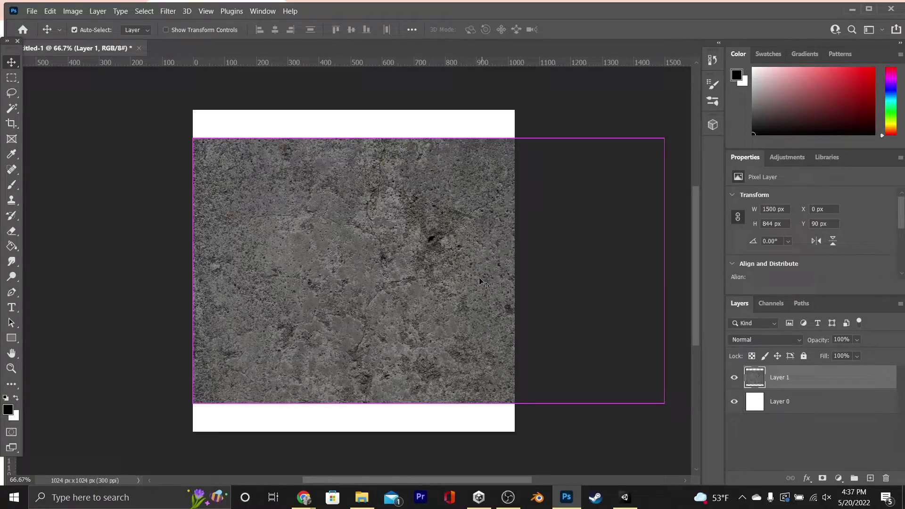
{"action": "key", "text": "ctrl+t"}
{"action": "left_click_drag", "start_coordinate": [428, 139], "coordinate": [428, 110]}
{"action": "left_click_drag", "start_coordinate": [430, 403], "coordinate": [429, 432]}
{"action": "key", "text": "Return"}
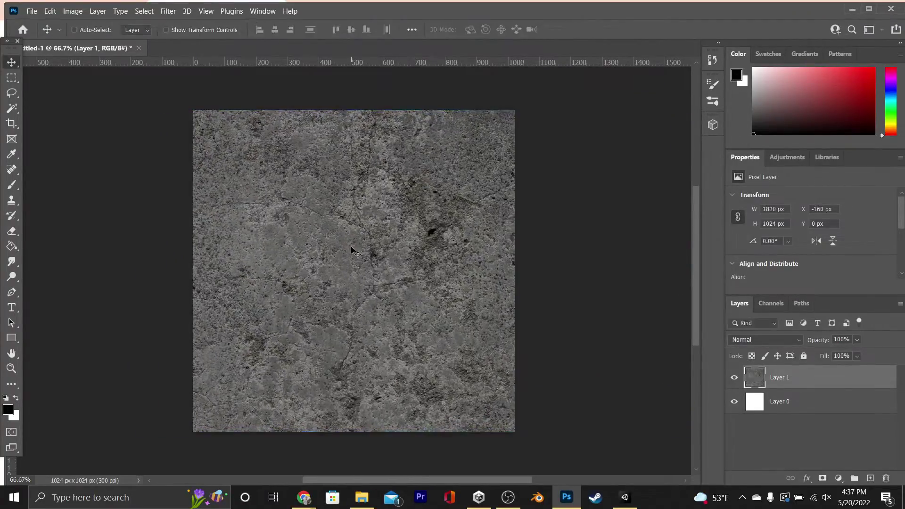
Step: Copy the canvas-sized area of the repositioned concrete image to a new layer and hide Layer 1
{"action": "left_click_drag", "start_coordinate": [354, 252], "coordinate": [402, 253]}
{"action": "key", "text": "m"}
{"action": "left_click_drag", "start_coordinate": [190, 107], "coordinate": [576, 456]}
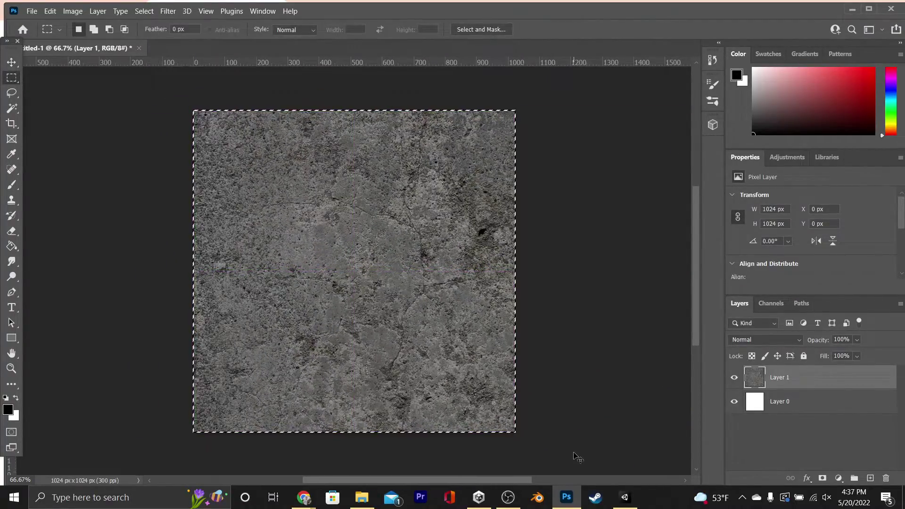
{"action": "key", "text": "ctrl+j"}
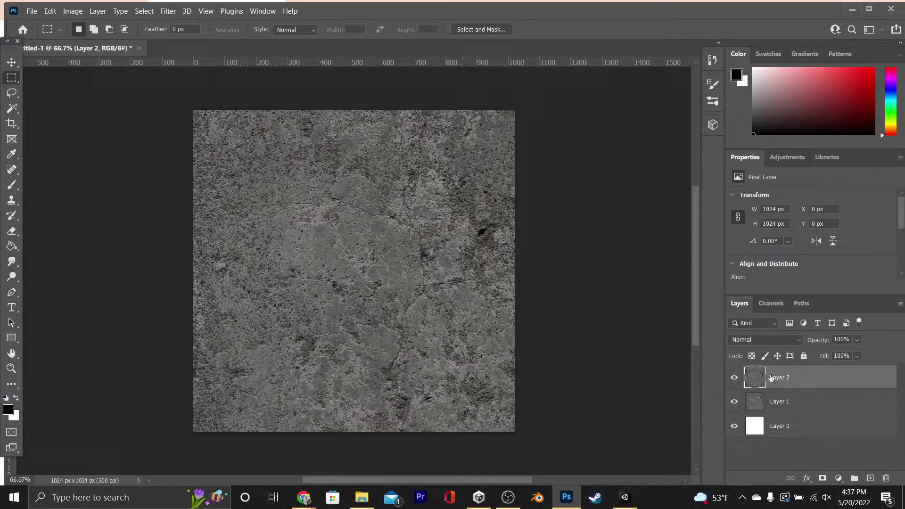
{"action": "left_click", "coordinate": [735, 401]}
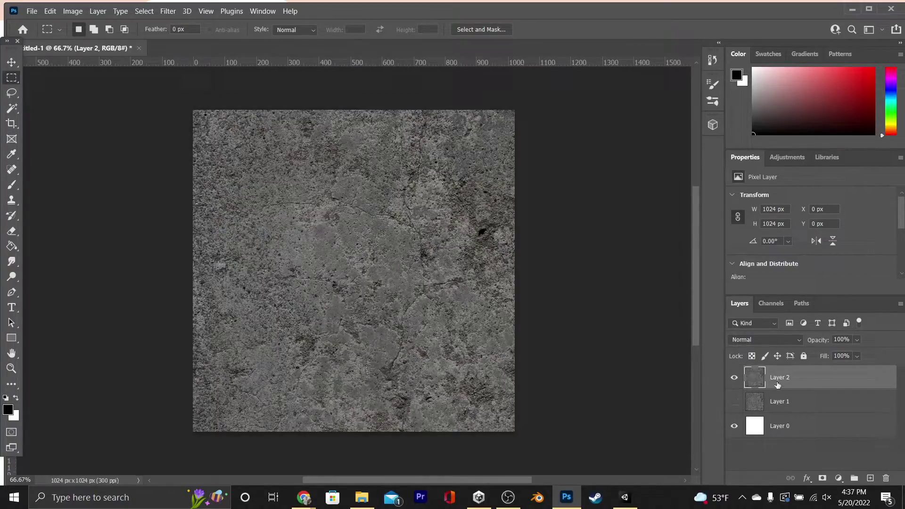
Step: Apply the Offset filter to Layer 2 with 500 px horizontal, 500 px vertical and Wrap Around
{"action": "left_click", "coordinate": [170, 12]}
{"action": "mouse_move", "coordinate": [203, 248]}
{"action": "left_click", "coordinate": [331, 304]}
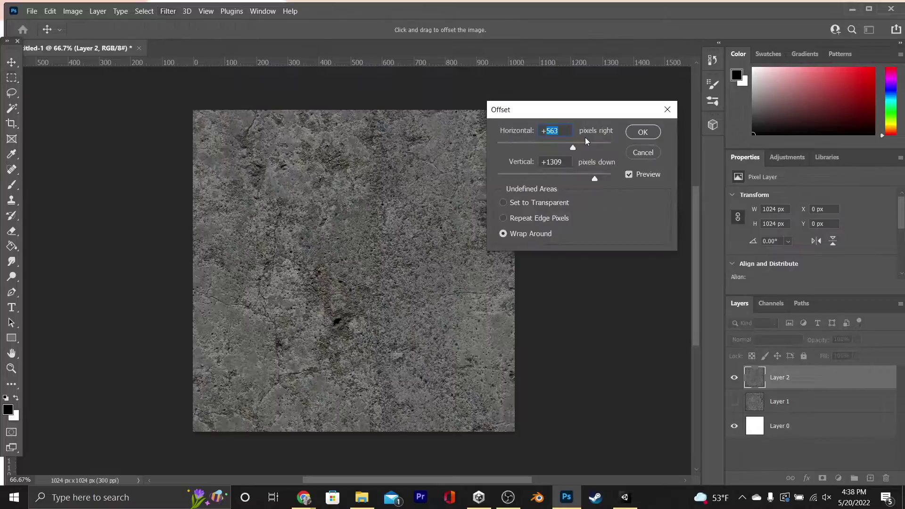
{"action": "type", "text": "500"}
{"action": "left_click", "coordinate": [560, 161]}
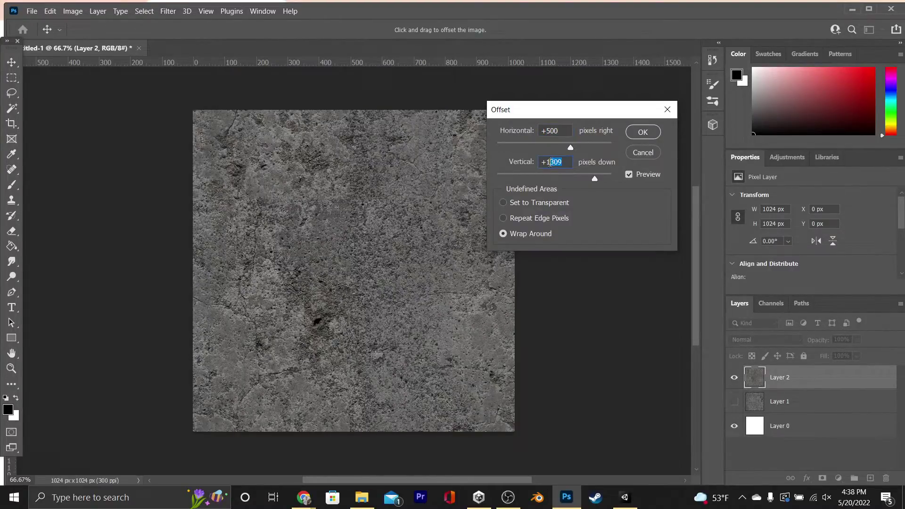
{"action": "double_click", "coordinate": [549, 163]}
{"action": "type", "text": "500"}
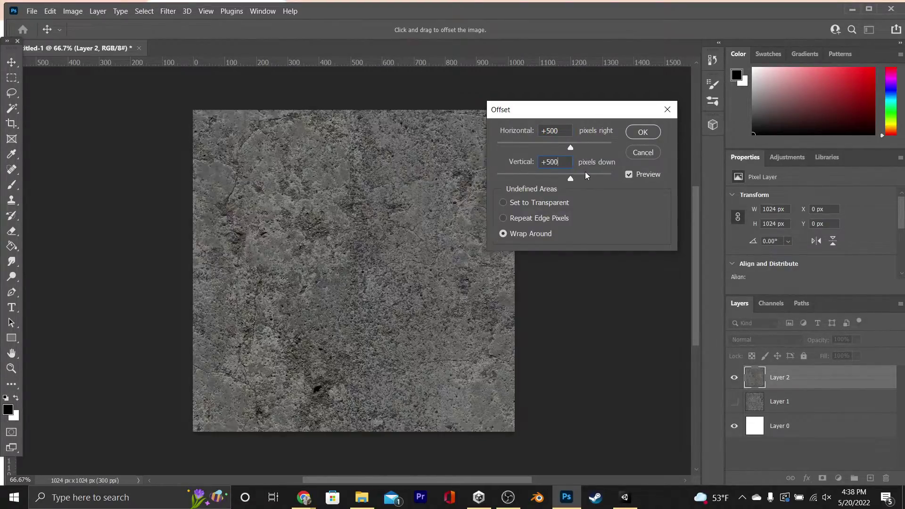
{"action": "key", "text": "Return"}
{"action": "key", "text": "m"}
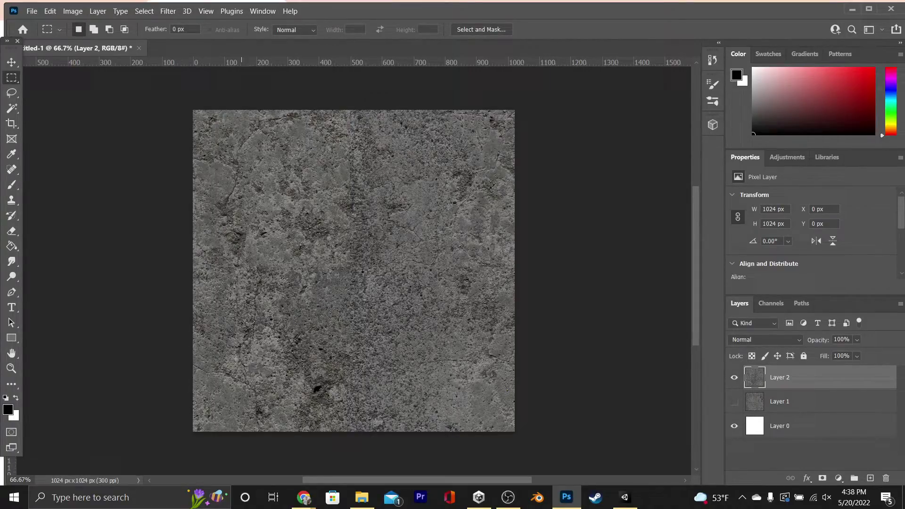
Step: Choose the Clone Stamp tool and set its brush size to 243 px
{"action": "key", "text": "s"}
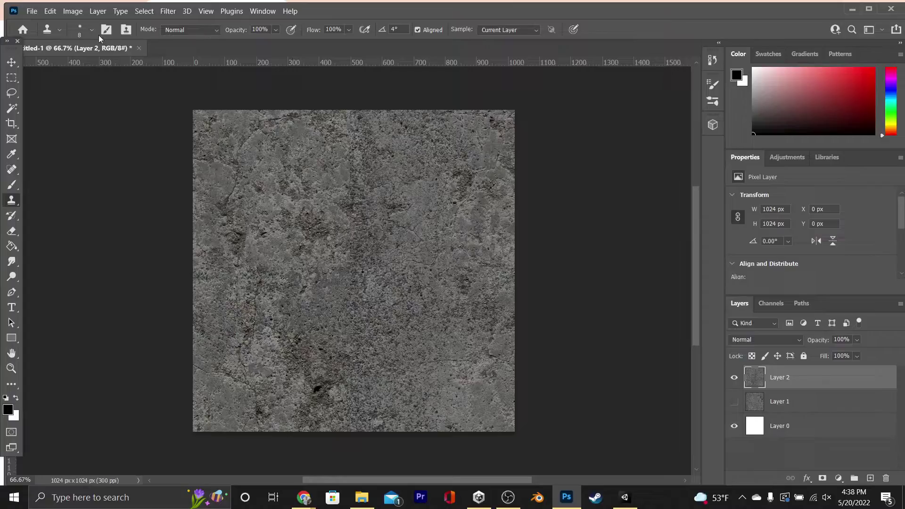
{"action": "left_click", "coordinate": [91, 30]}
{"action": "left_click_drag", "start_coordinate": [95, 68], "coordinate": [130, 67]}
{"action": "left_click", "coordinate": [91, 31]}
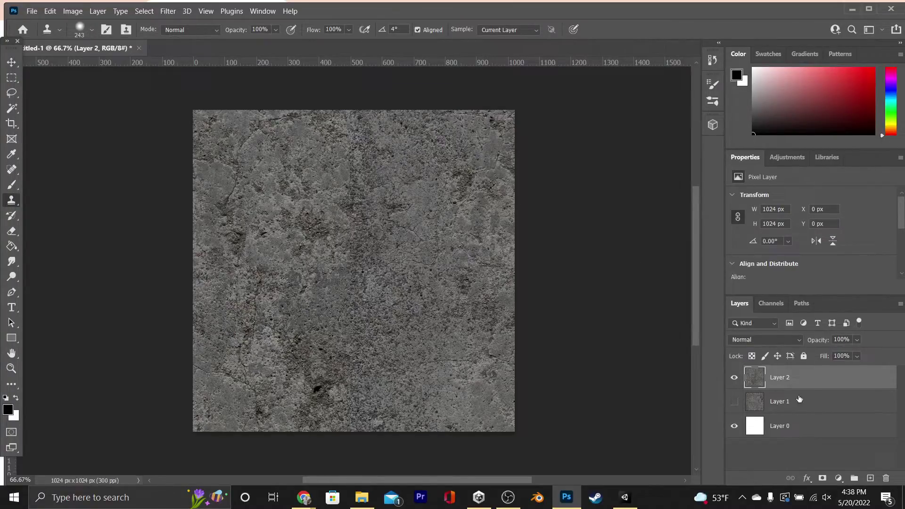
Step: With Layer 2 temporarily hidden, show Layer 1 and shift it horizontally to X -796 px as a clone source
{"action": "left_click", "coordinate": [732, 383]}
{"action": "left_click", "coordinate": [736, 403]}
{"action": "left_click", "coordinate": [851, 396]}
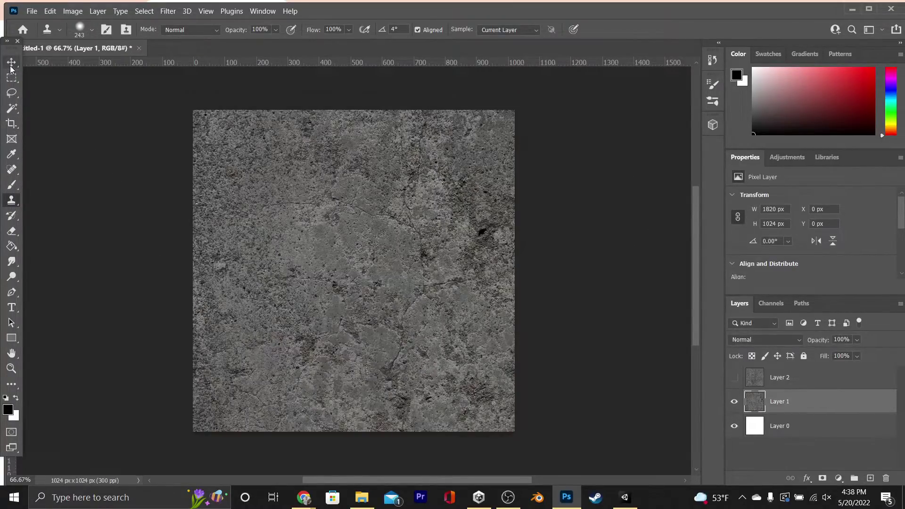
{"action": "key", "text": "v"}
{"action": "mouse_move", "coordinate": [283, 204]}
{"action": "left_mouse_down"}
{"action": "mouse_move", "coordinate": [331, 205]}
{"action": "mouse_move", "coordinate": [122, 206]}
{"action": "mouse_move", "coordinate": [135, 205]}
{"action": "left_mouse_up"}
{"action": "key", "text": "s"}
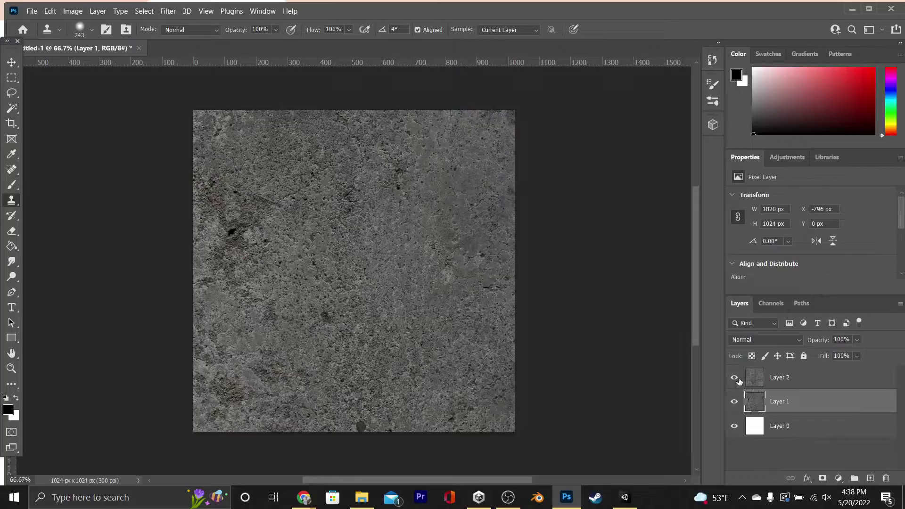
{"action": "left_click", "coordinate": [734, 378]}
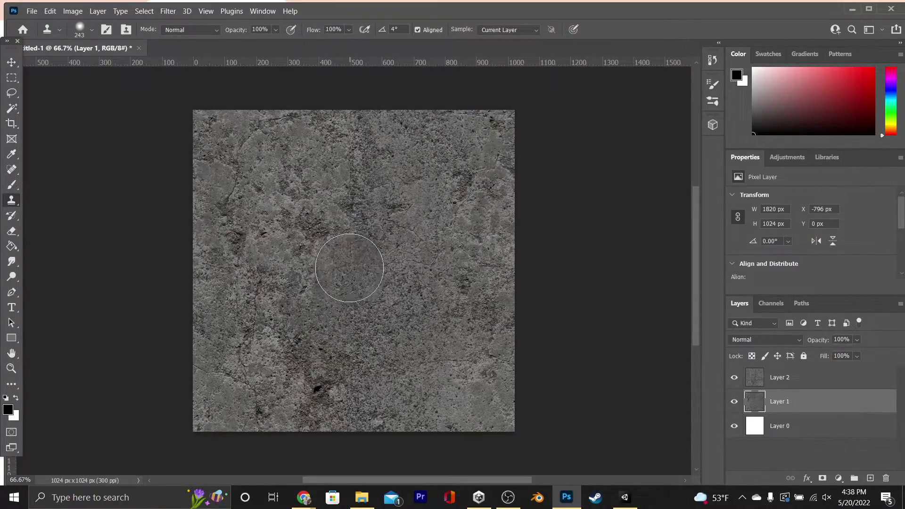
Step: Clone clean concrete sampled from Layer 1 over the seam and the dark spot on Layer 2
{"action": "left_click", "coordinate": [792, 385]}
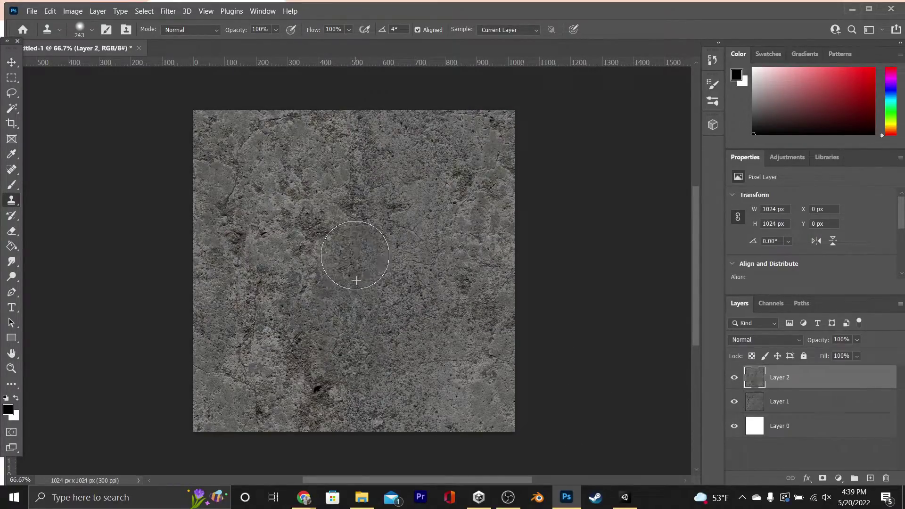
{"action": "key", "text": "ctrl+0"}
{"action": "left_click", "coordinate": [743, 405]}
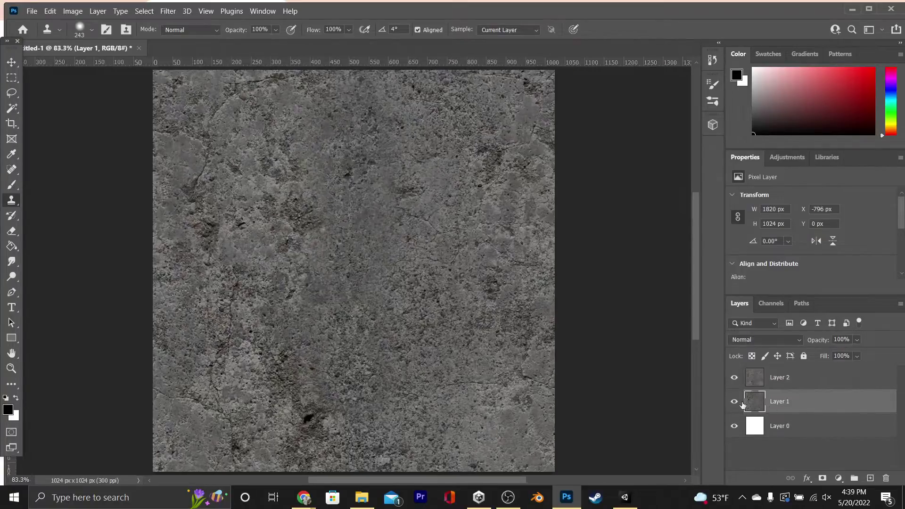
{"action": "left_click", "coordinate": [251, 400], "text": "alt"}
{"action": "left_click", "coordinate": [783, 380]}
{"action": "left_click_drag", "start_coordinate": [308, 417], "coordinate": [333, 400]}
Step: Copy the whole canvas area of the retouched texture to a new layer and delete Layer 2
{"action": "left_click", "coordinate": [11, 369]}
{"action": "left_click", "coordinate": [239, 183]}
{"action": "left_click", "coordinate": [239, 183]}
{"action": "left_click", "coordinate": [12, 77]}
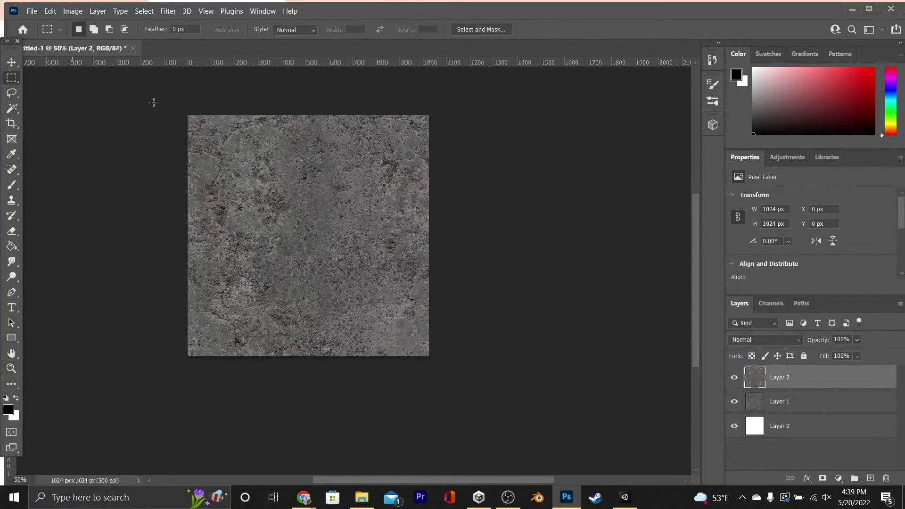
{"action": "left_click_drag", "start_coordinate": [131, 90], "coordinate": [539, 415]}
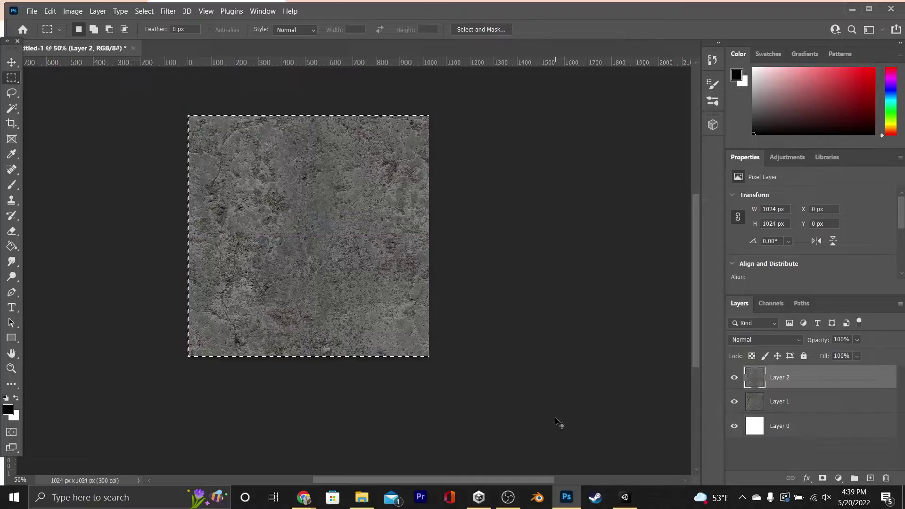
{"action": "key", "text": "ctrl+j"}
{"action": "left_click", "coordinate": [796, 413]}
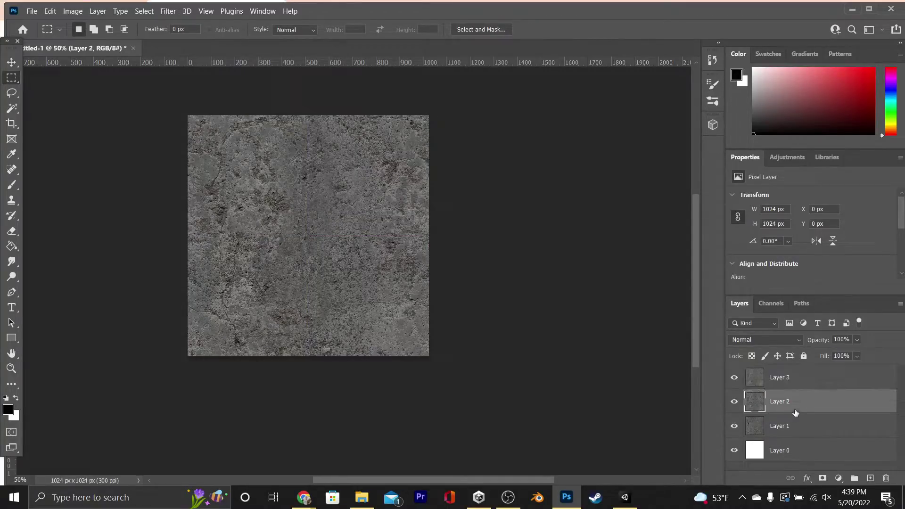
{"action": "key", "text": "Delete"}
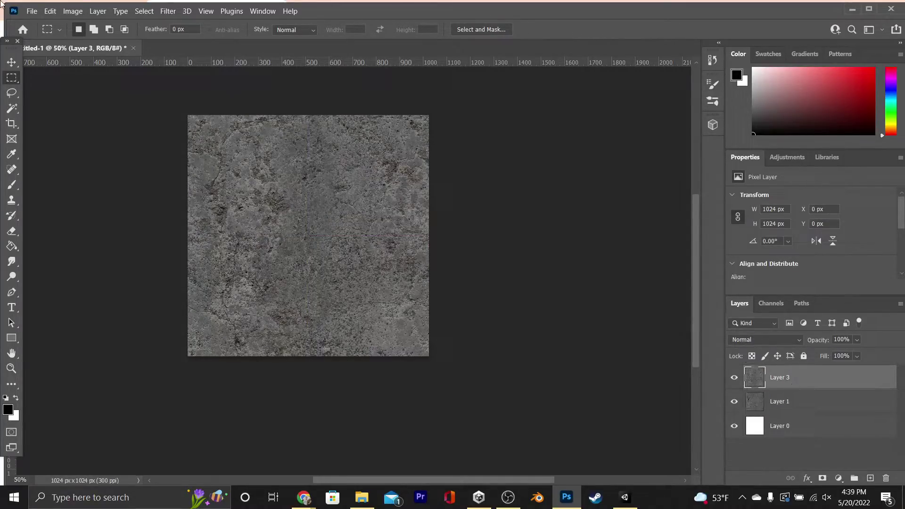
Step: Apply the Offset filter to Layer 3 with the same settings as before
{"action": "left_click", "coordinate": [177, 12]}
{"action": "mouse_move", "coordinate": [202, 249]}
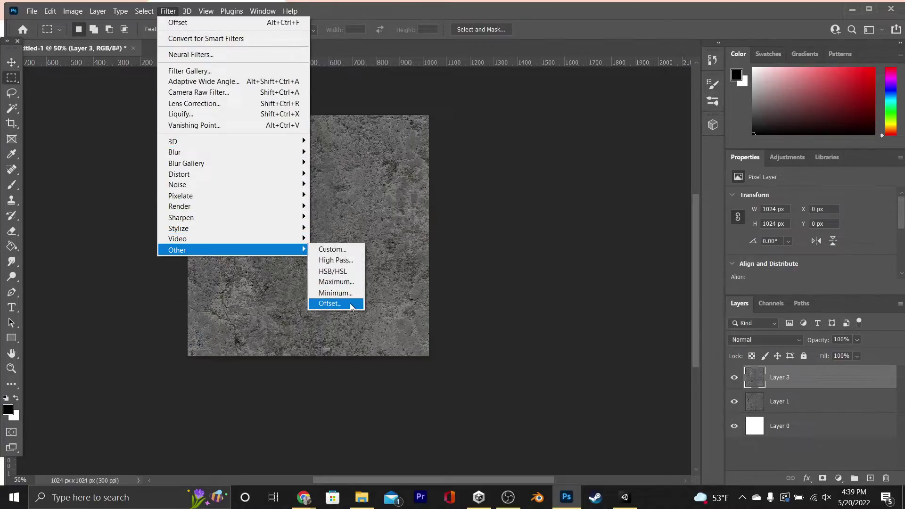
{"action": "left_click", "coordinate": [336, 304]}
{"action": "left_click", "coordinate": [642, 132]}
{"action": "key", "text": "m"}
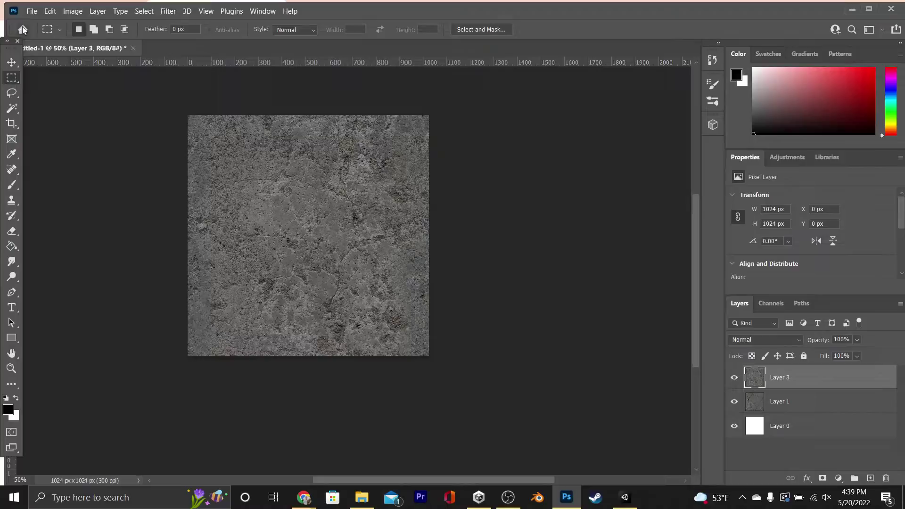
Step: Export the texture as a 100% quality JPG named Concrete_albedo to the FirstPersonShooter project's Assets/Materials folder
{"action": "left_click", "coordinate": [29, 11]}
{"action": "mouse_move", "coordinate": [88, 188]}
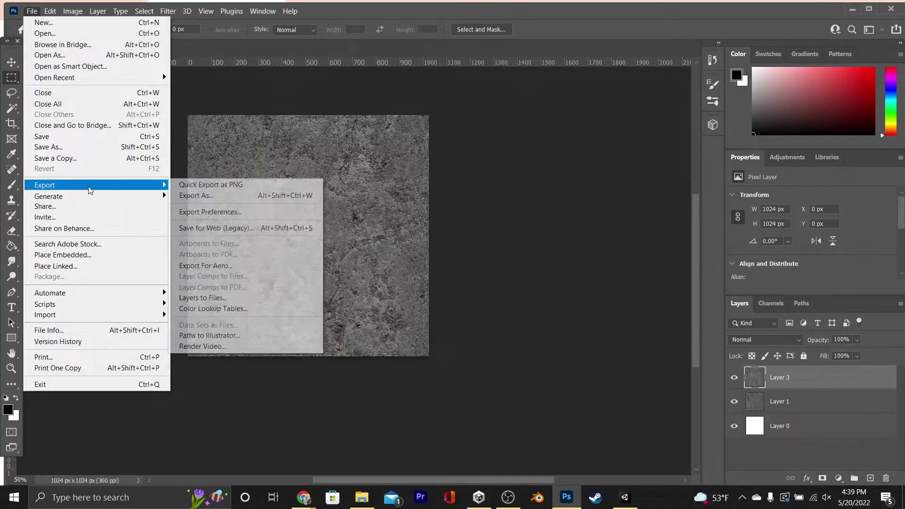
{"action": "left_click", "coordinate": [205, 193]}
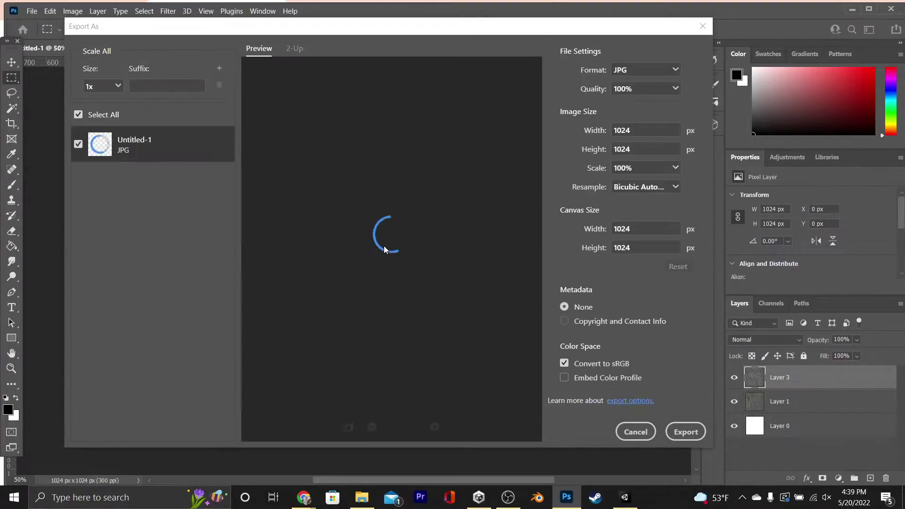
{"action": "left_click", "coordinate": [686, 432]}
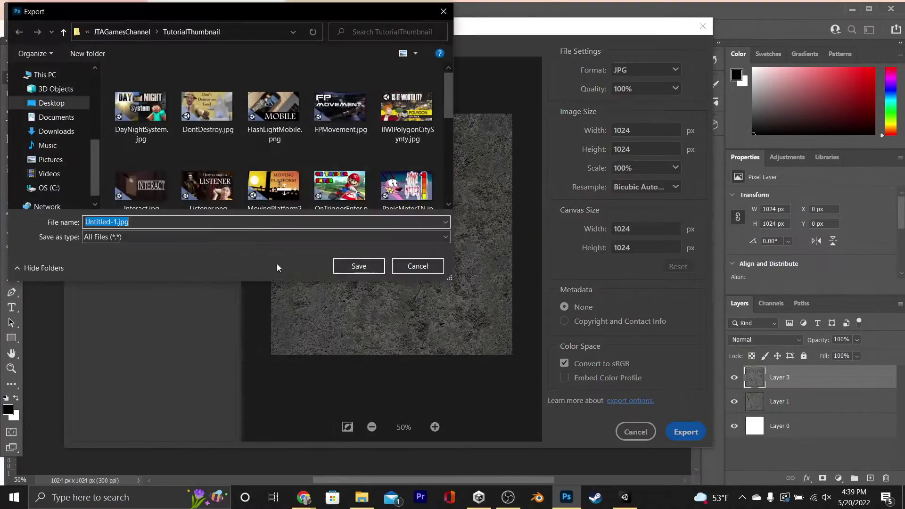
{"action": "type", "text": "Concrete"}
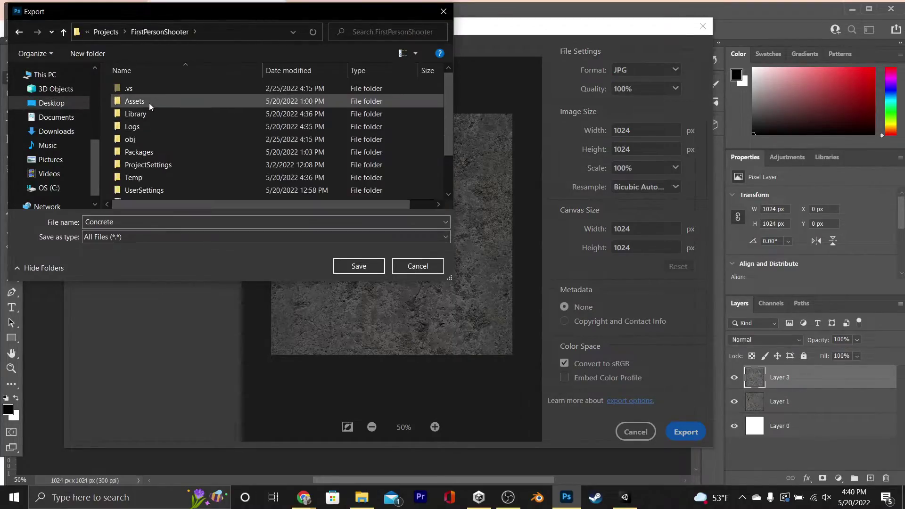
{"action": "double_click", "coordinate": [149, 101]}
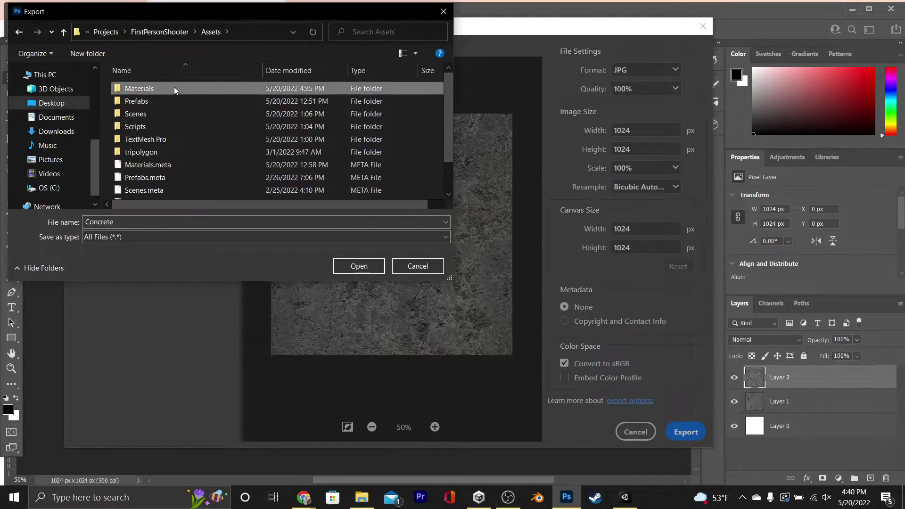
{"action": "double_click", "coordinate": [174, 87]}
{"action": "left_click", "coordinate": [255, 223]}
{"action": "type", "text": "_albe"}
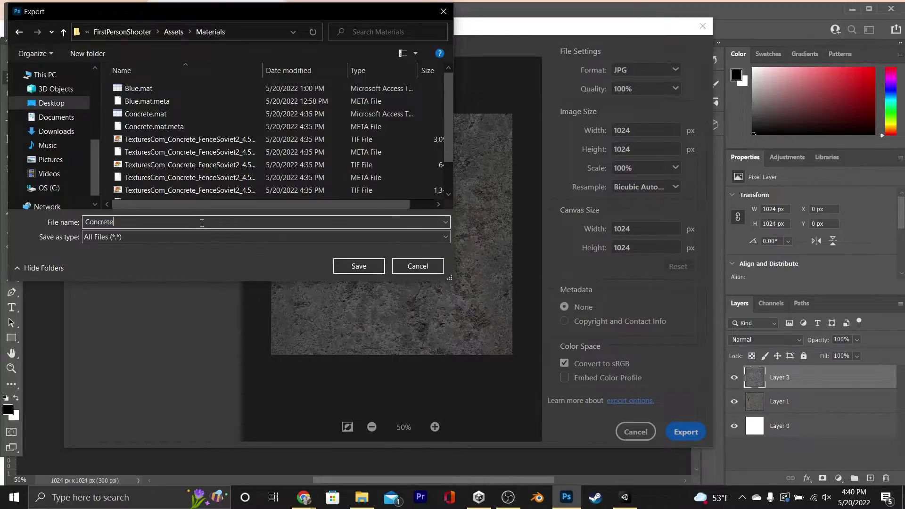
{"action": "type", "text": "do"}
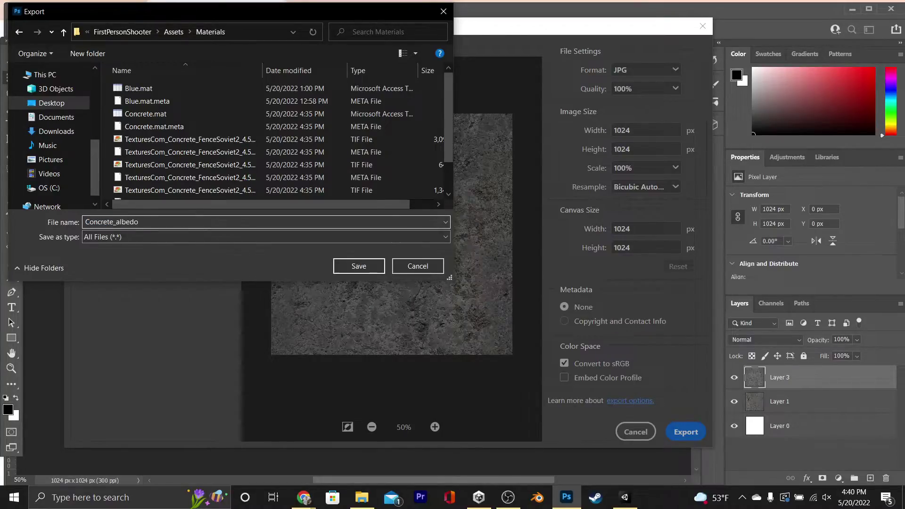
{"action": "left_click", "coordinate": [359, 266]}
Step: Switch to Unity, duplicate the White material as Concrete_2 and assign the exported concrete texture as its Albedo map
{"action": "left_click", "coordinate": [625, 497]}
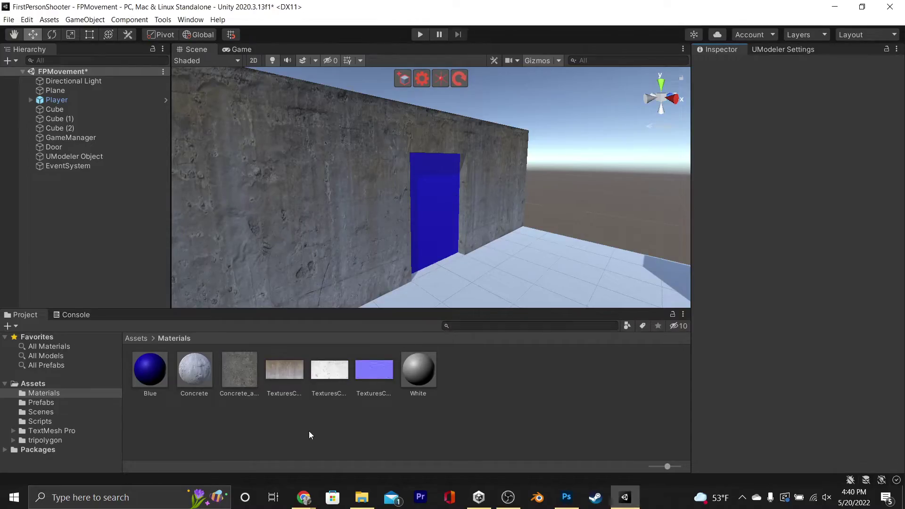
{"action": "left_click", "coordinate": [418, 371]}
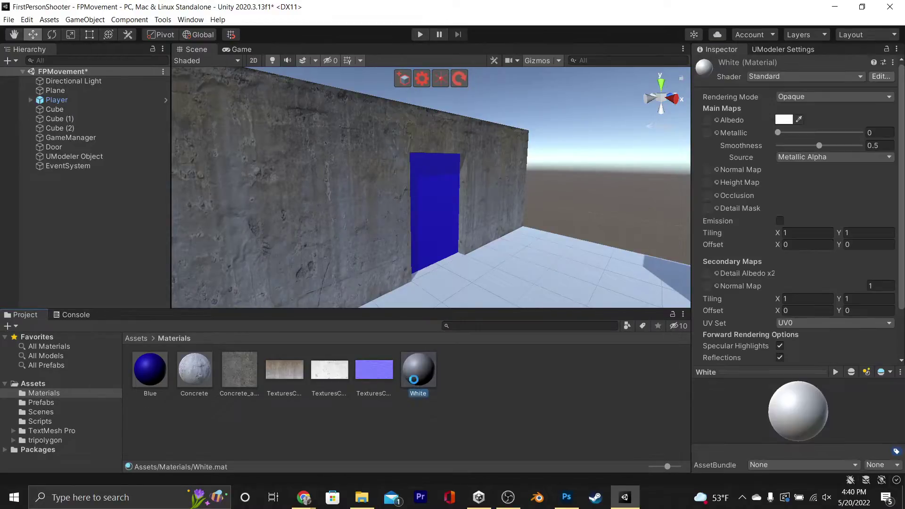
{"action": "key", "text": "ctrl+d"}
{"action": "right_click", "coordinate": [412, 381]}
{"action": "left_click", "coordinate": [461, 160]}
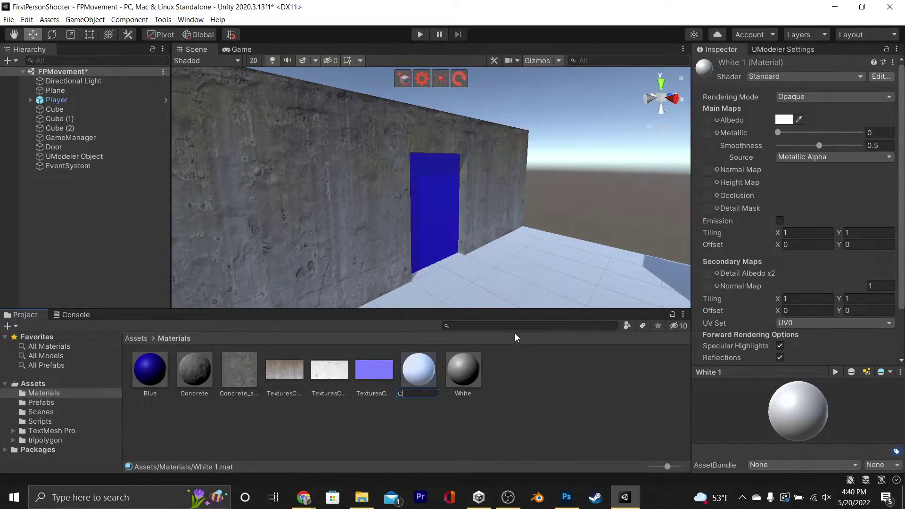
{"action": "type", "text": "Concrete_2"}
{"action": "key", "text": "Return"}
{"action": "left_click_drag", "start_coordinate": [242, 391], "coordinate": [708, 118]}
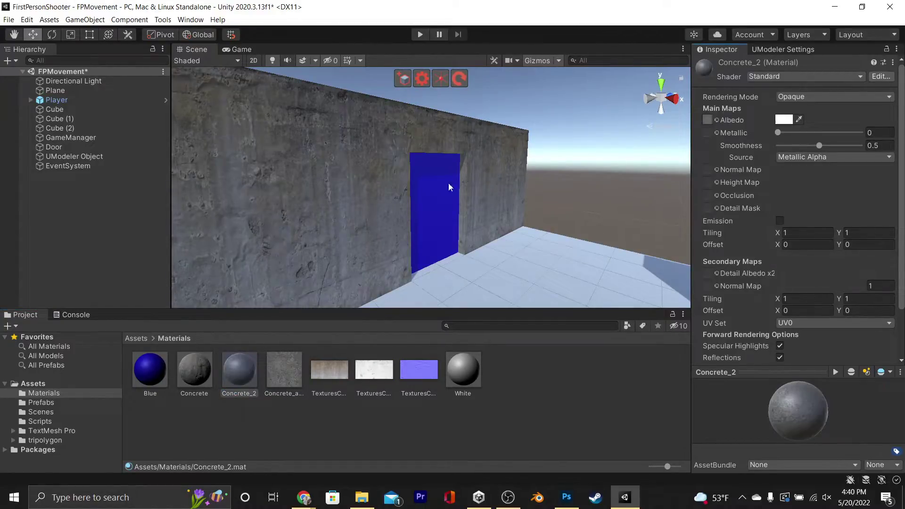
Step: Apply the Concrete_2 material to the wall and set its Smoothness to 0
{"action": "right_click_drag", "start_coordinate": [449, 186], "coordinate": [421, 200]}
{"action": "left_click_drag", "start_coordinate": [247, 371], "coordinate": [436, 172]}
{"action": "scroll", "coordinate": [437, 173], "scroll_direction": "down", "scroll_amount": 2}
{"action": "right_click_drag", "start_coordinate": [452, 176], "coordinate": [459, 198]}
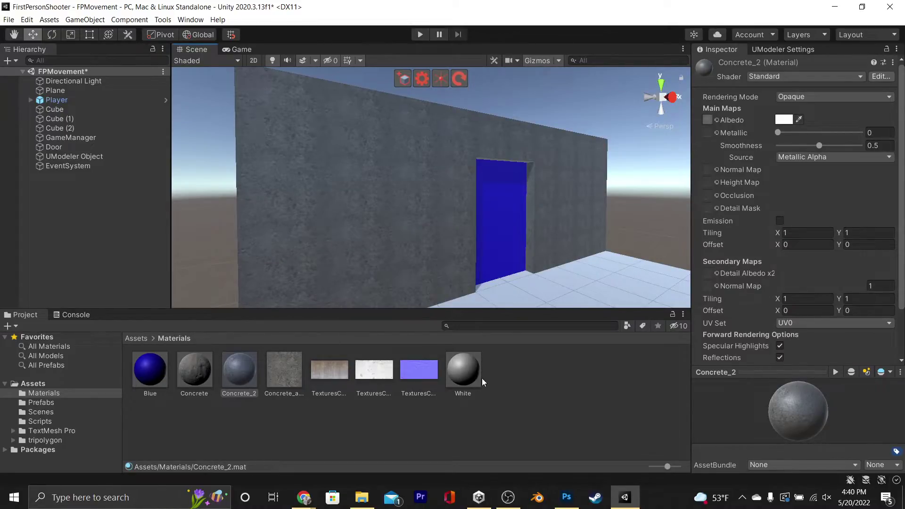
{"action": "left_click_drag", "start_coordinate": [820, 147], "coordinate": [711, 157]}
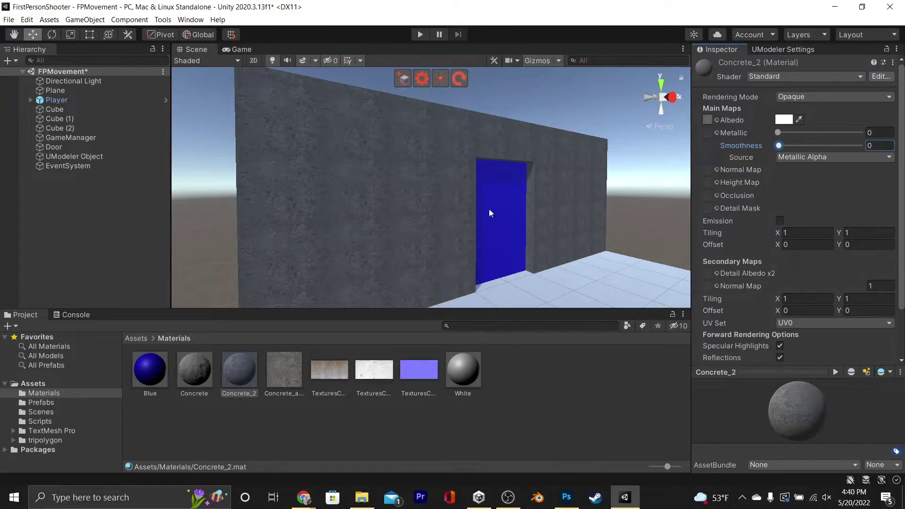
Step: Switch to Photoshop and generate a normal map from the concrete texture on Layer 3, keeping the filter's current settings
{"action": "left_click", "coordinate": [567, 498]}
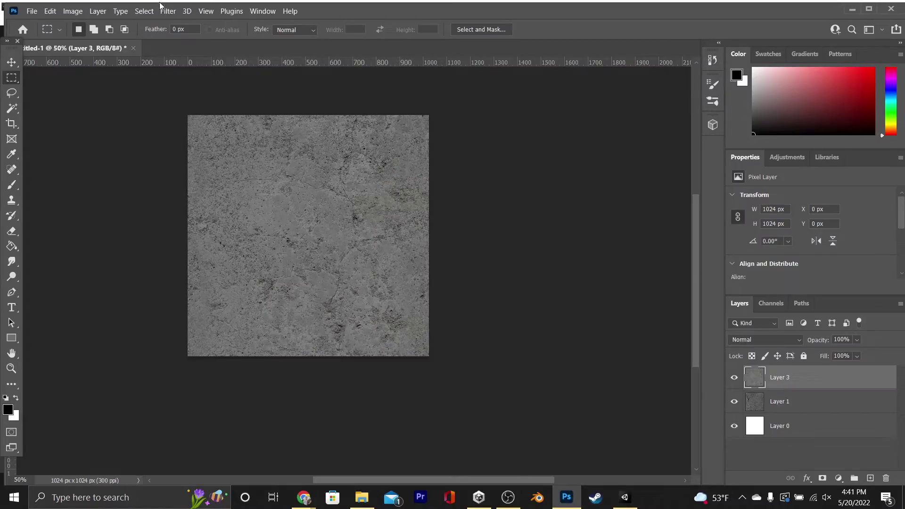
{"action": "left_click", "coordinate": [173, 12]}
{"action": "mouse_move", "coordinate": [217, 141]}
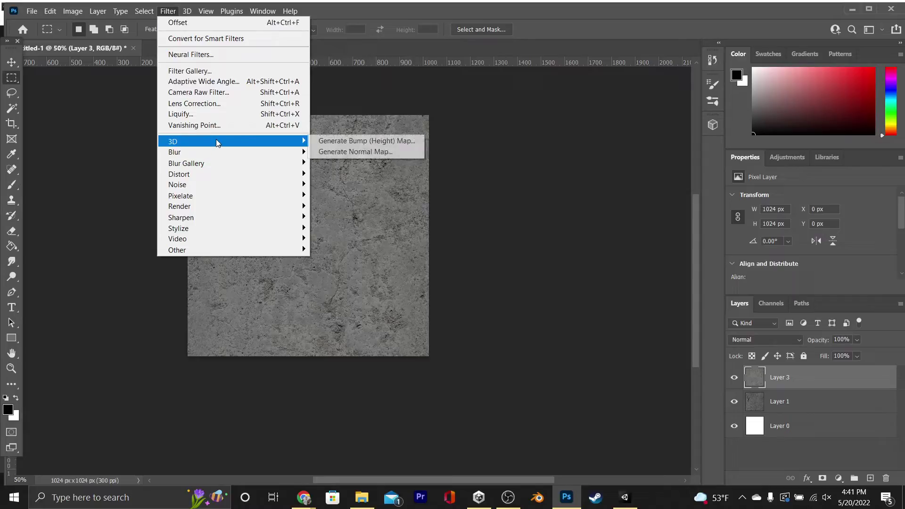
{"action": "left_click", "coordinate": [354, 152]}
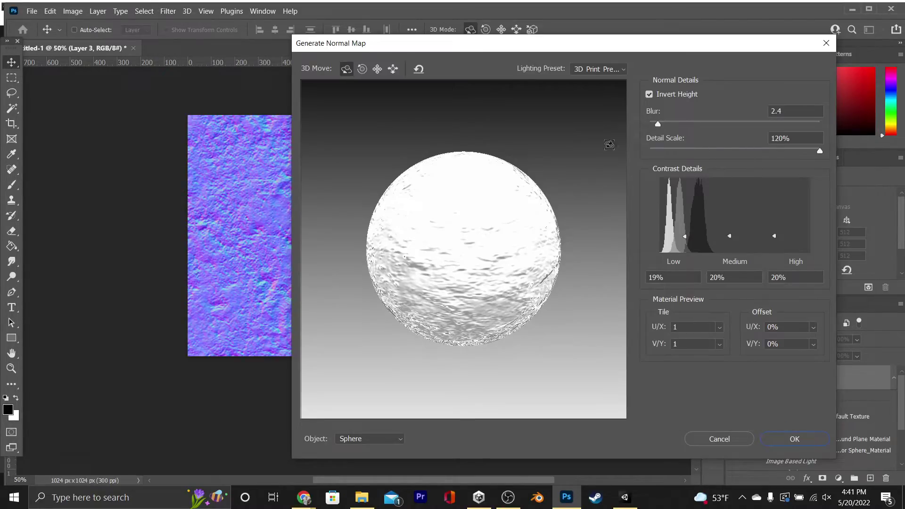
{"action": "left_click", "coordinate": [795, 439]}
Step: Export the normal map as a 100% quality JPG into Assets/Materials, with a file name starting with Concrete_nor
{"action": "left_click", "coordinate": [31, 11]}
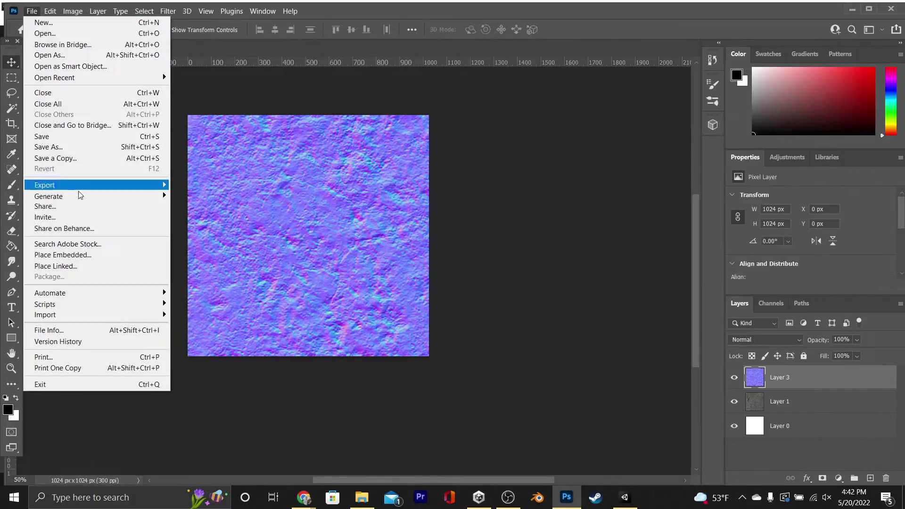
{"action": "mouse_move", "coordinate": [77, 194]}
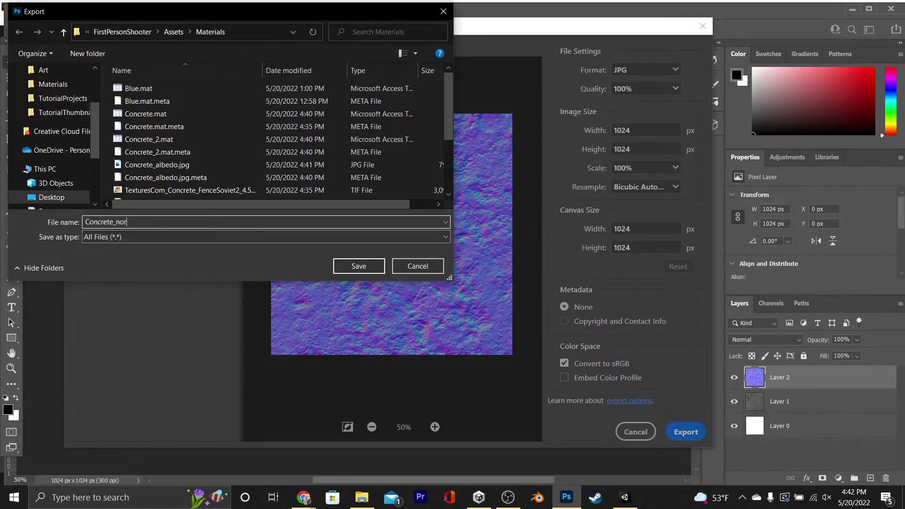
{"action": "left_click", "coordinate": [357, 265]}
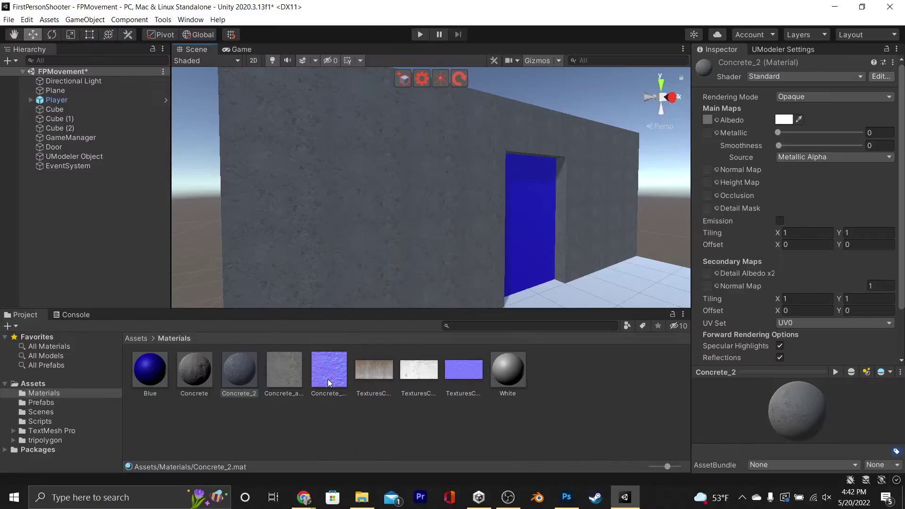
Step: In Unity, assign the exported normal texture as the Normal Map of Concrete_2 and mark it as a normal map
{"action": "left_click_drag", "start_coordinate": [328, 381], "coordinate": [654, 209]}
{"action": "left_click_drag", "start_coordinate": [708, 169], "coordinate": [708, 169]}
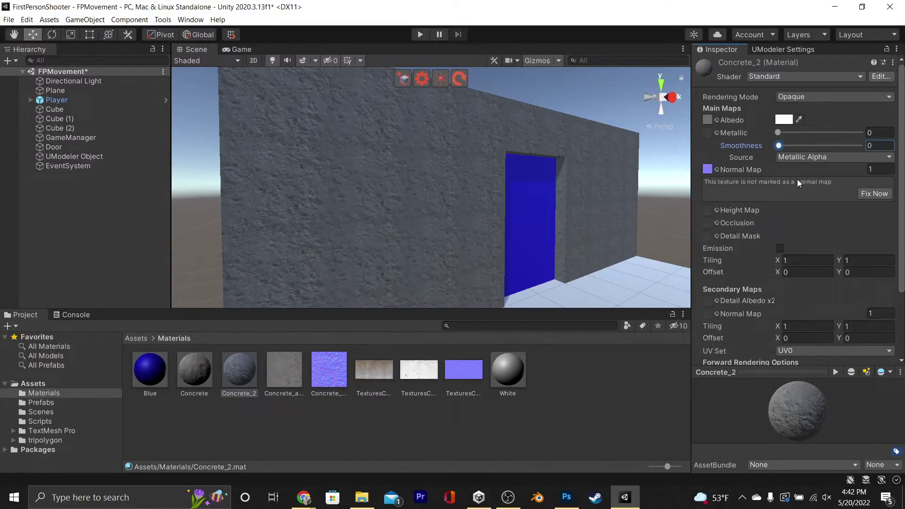
{"action": "left_click", "coordinate": [868, 194]}
{"action": "mouse_move", "coordinate": [467, 206]}
{"action": "right_mouse_down"}
{"action": "mouse_move", "coordinate": [420, 207]}
{"action": "mouse_move", "coordinate": [478, 213]}
{"action": "mouse_move", "coordinate": [481, 234]}
{"action": "mouse_move", "coordinate": [435, 227]}
{"action": "mouse_move", "coordinate": [454, 217]}
{"action": "right_mouse_up"}
{"action": "scroll", "coordinate": [419, 208], "scroll_direction": "down", "scroll_amount": 3}
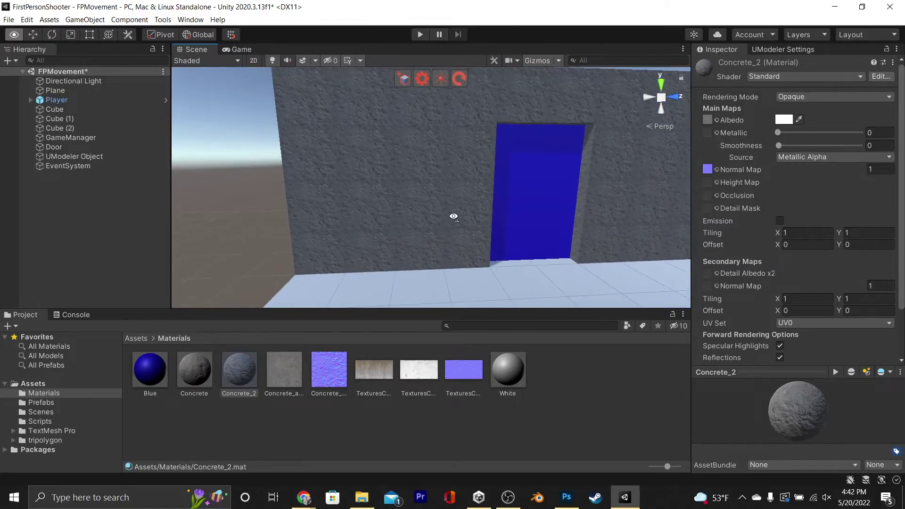
Step: Return to Photoshop, undo the normal map on Layer 3 and generate a bump (height) map from the concrete texture instead
{"action": "left_click", "coordinate": [567, 497]}
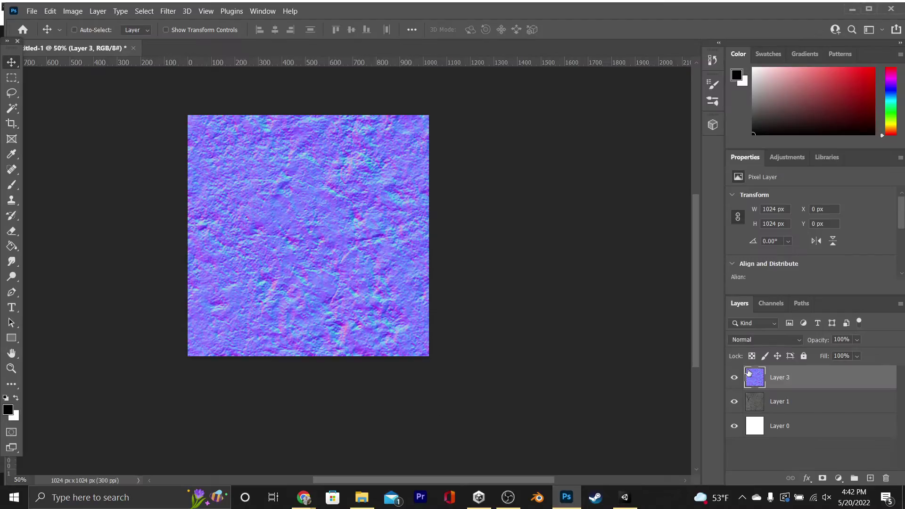
{"action": "key", "text": "ctrl+z"}
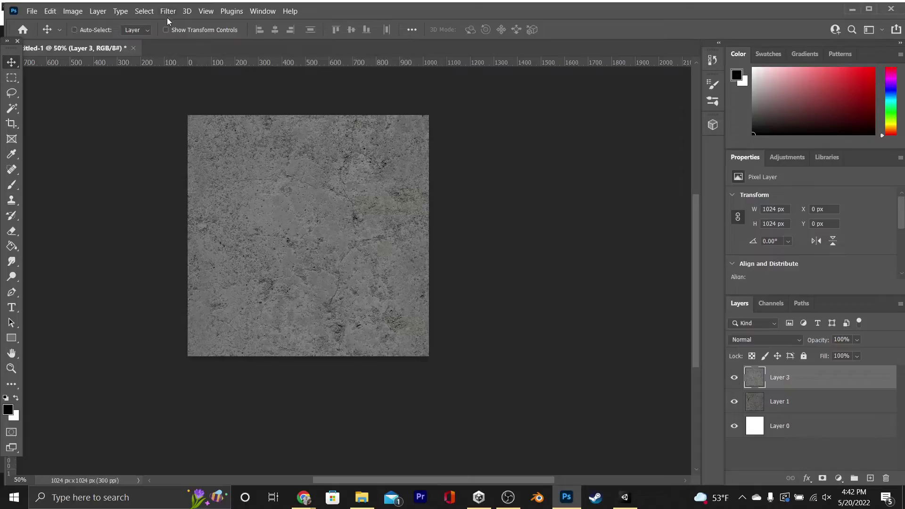
{"action": "left_click", "coordinate": [167, 13]}
{"action": "mouse_move", "coordinate": [202, 141]}
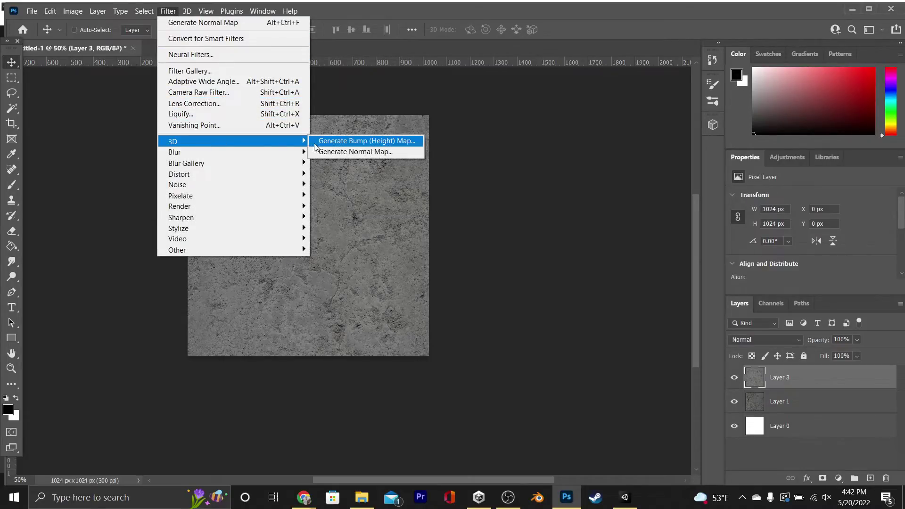
{"action": "left_click", "coordinate": [335, 141]}
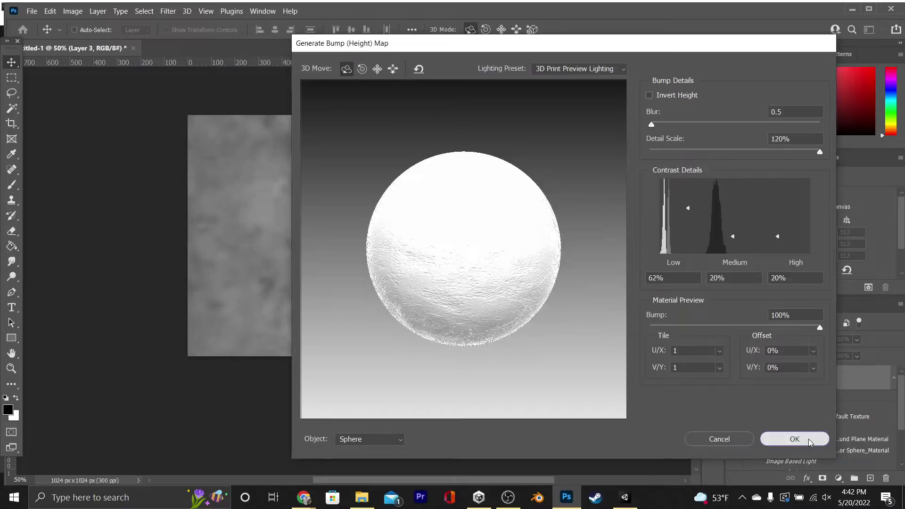
{"action": "left_click", "coordinate": [804, 437]}
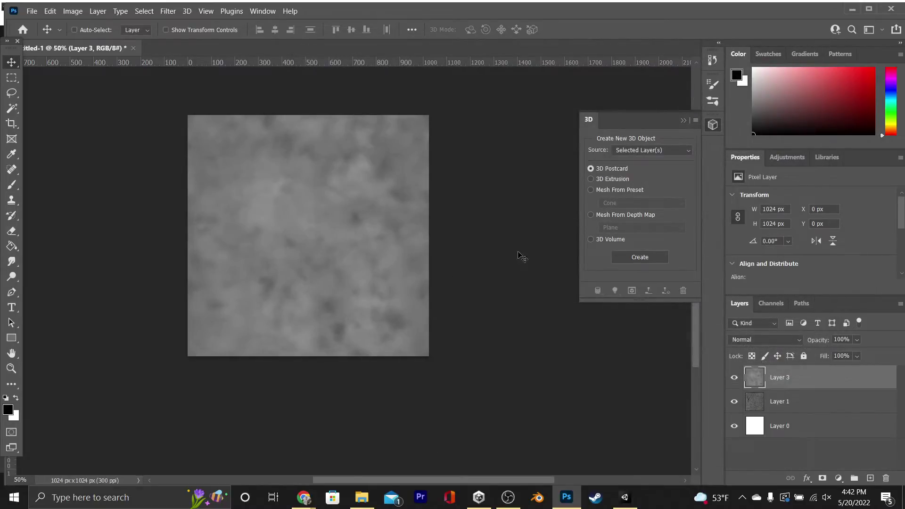
{"action": "left_click", "coordinate": [683, 121]}
Step: Export the height map as Concrete_Height into the project's Assets/Materials folder
{"action": "left_click", "coordinate": [32, 12]}
{"action": "mouse_move", "coordinate": [103, 189]}
{"action": "left_click", "coordinate": [196, 197]}
{"action": "left_click", "coordinate": [685, 431]}
{"action": "type", "text": "Concrete_Height"}
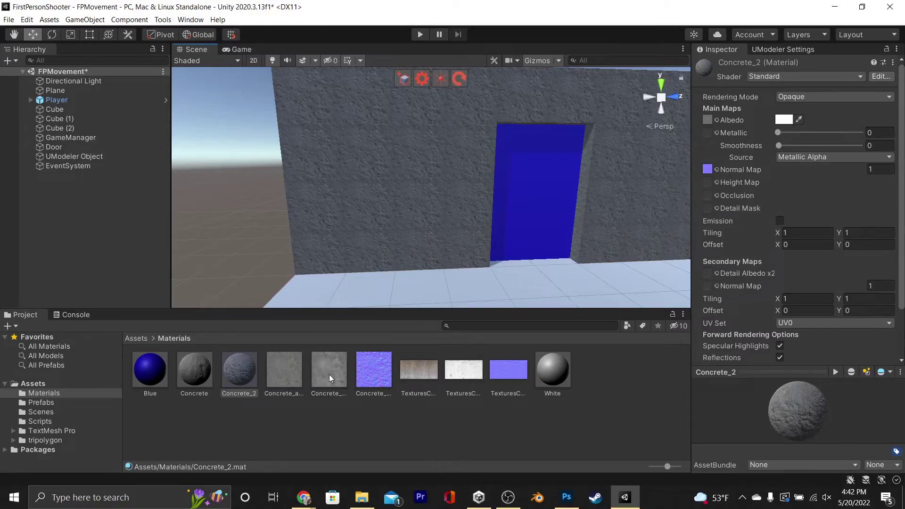
Step: In Unity, assign the exported height texture as the Height Map of Concrete_2 and set its strength to 0.041
{"action": "left_click_drag", "start_coordinate": [329, 375], "coordinate": [702, 252]}
{"action": "left_click_drag", "start_coordinate": [705, 187], "coordinate": [706, 184]}
{"action": "right_click_drag", "start_coordinate": [494, 211], "coordinate": [535, 194]}
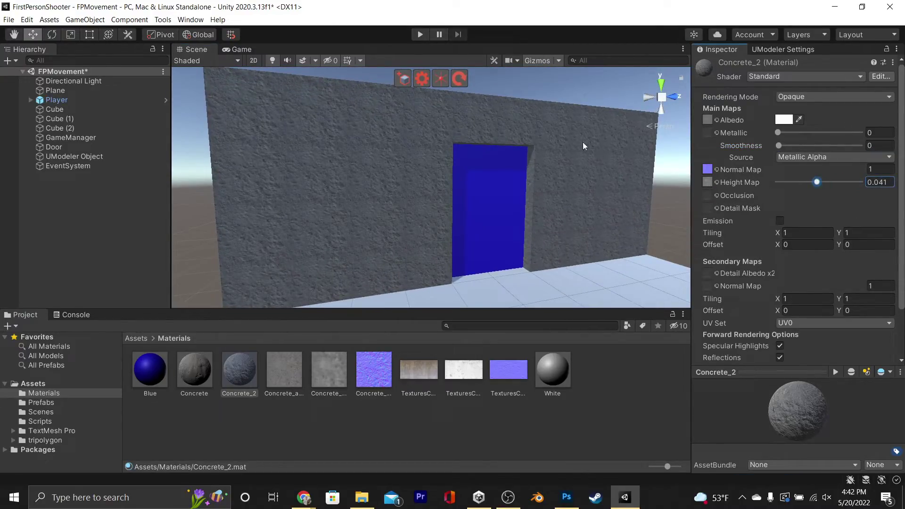
Step: Run the game and walk the player around the concrete wall to examine the texture up close and from a distance
{"action": "left_click", "coordinate": [424, 35]}
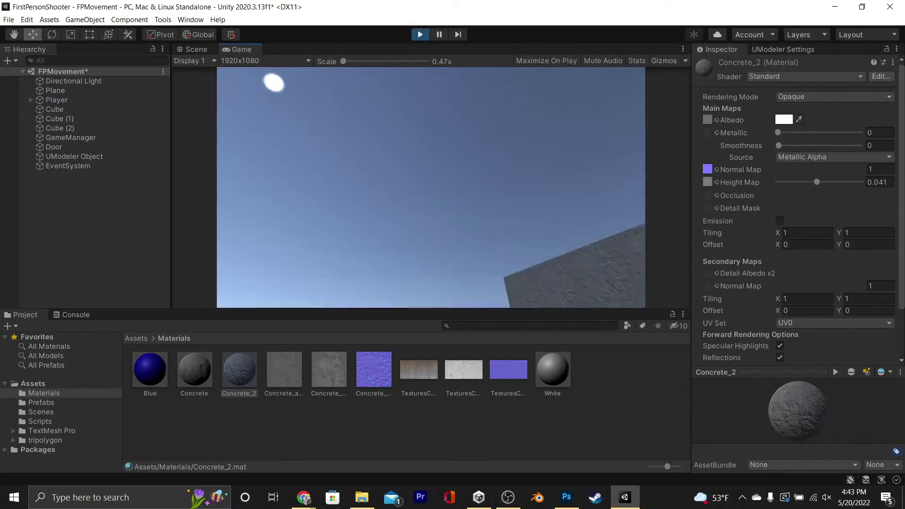
{"action": "key", "text": "w"}
{"action": "key", "text": "a"}
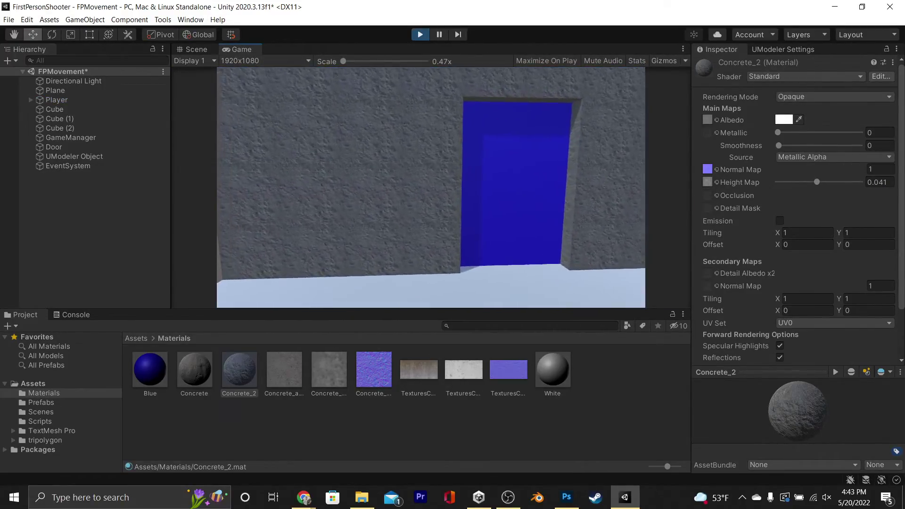
{"action": "key", "text": "s"}
{"action": "key", "text": "w"}
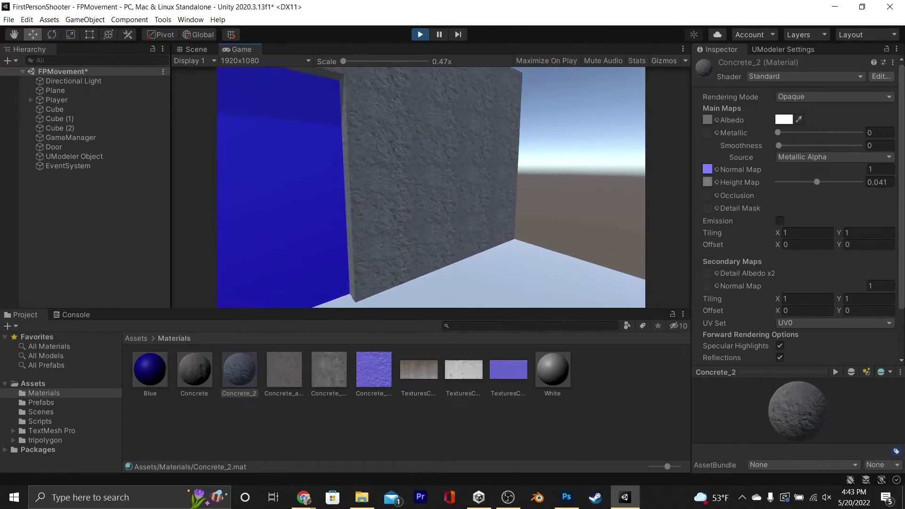
{"action": "key", "text": "w"}
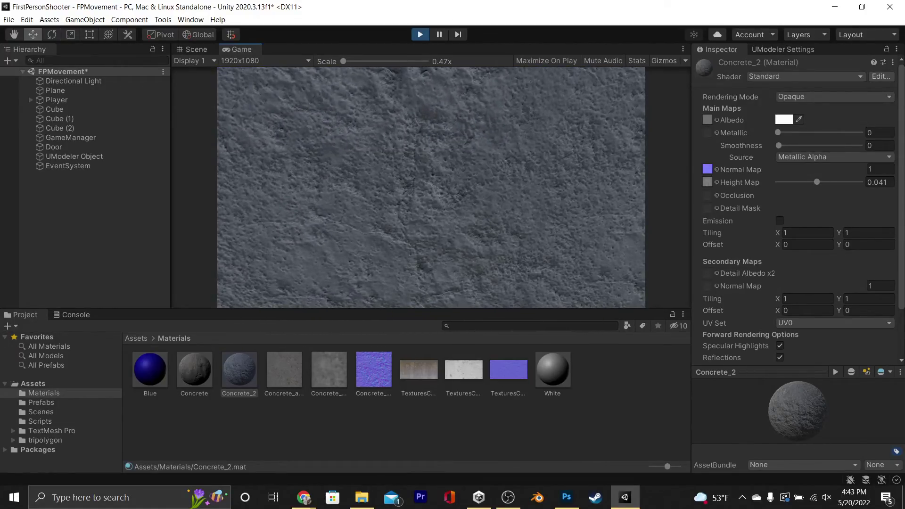
{"action": "key", "text": "s"}
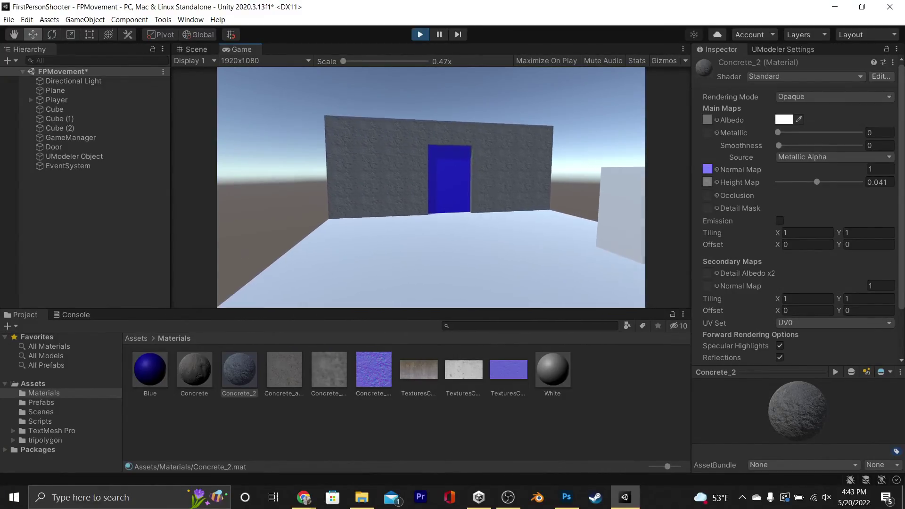
{"action": "key", "text": "w"}
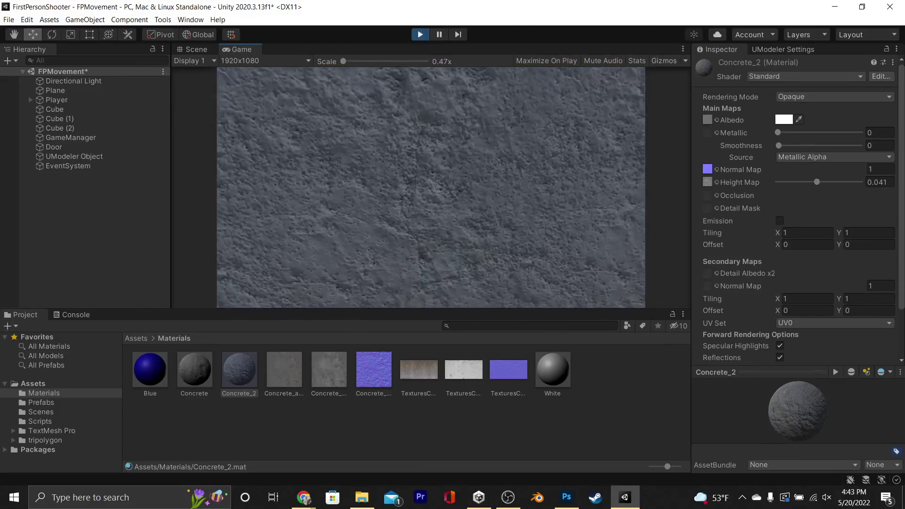